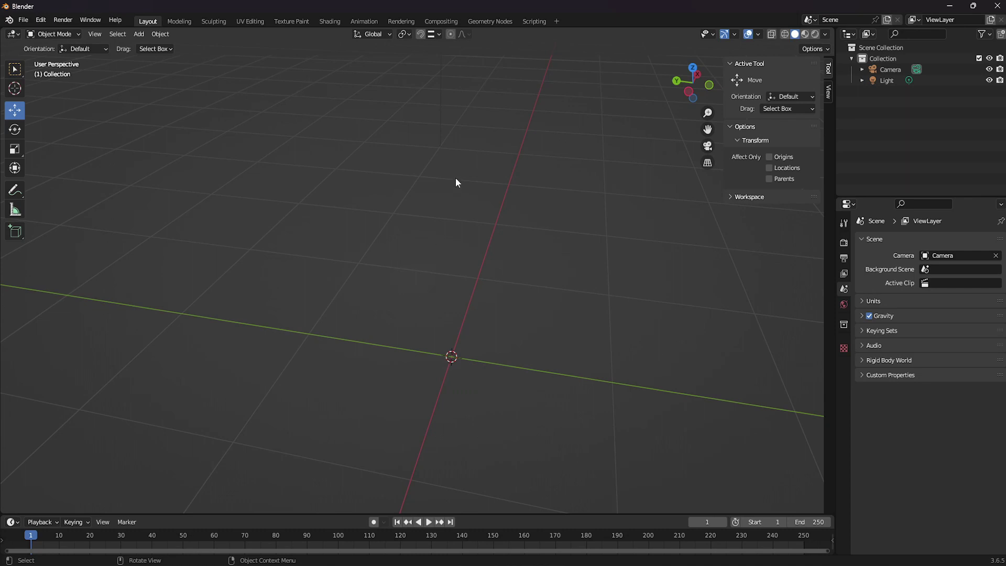
# - Add a cube mesh at the world origin
pyautogui.click(142, 36)
pyautogui.moveTo(158, 46)
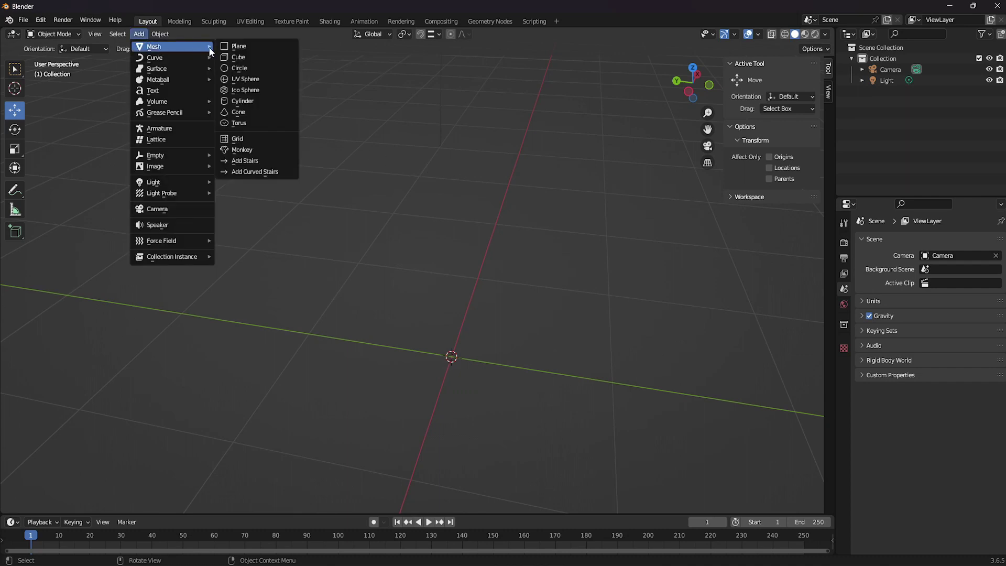
pyautogui.click(237, 58)
pyautogui.scroll(-3, 375, 251)
pyautogui.scroll(-2, 390, 275)
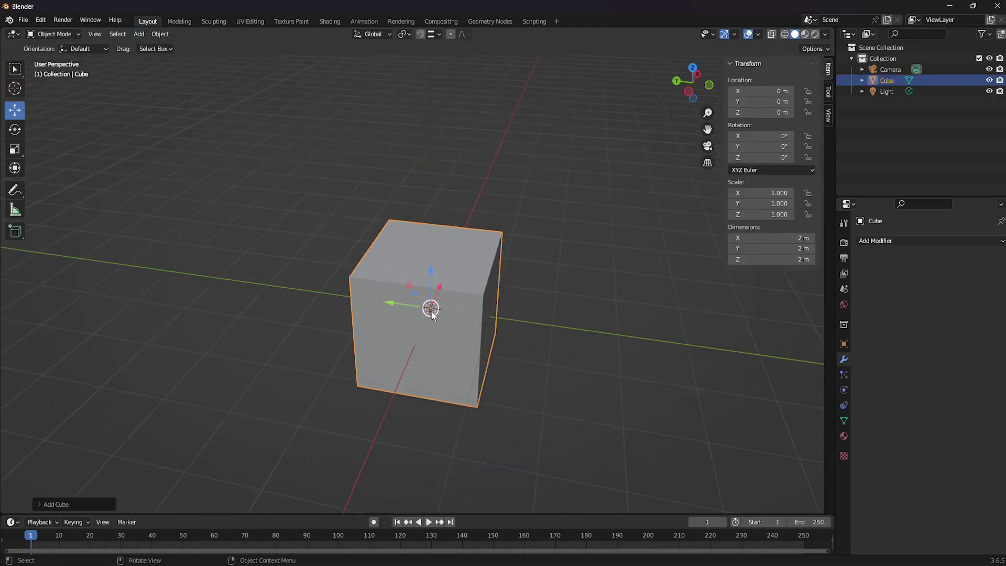
pyautogui.keyDown('shift'); pyautogui.moveTo(431, 310); pyautogui.dragTo(414, 315, button='middle'); pyautogui.keyUp('shift')
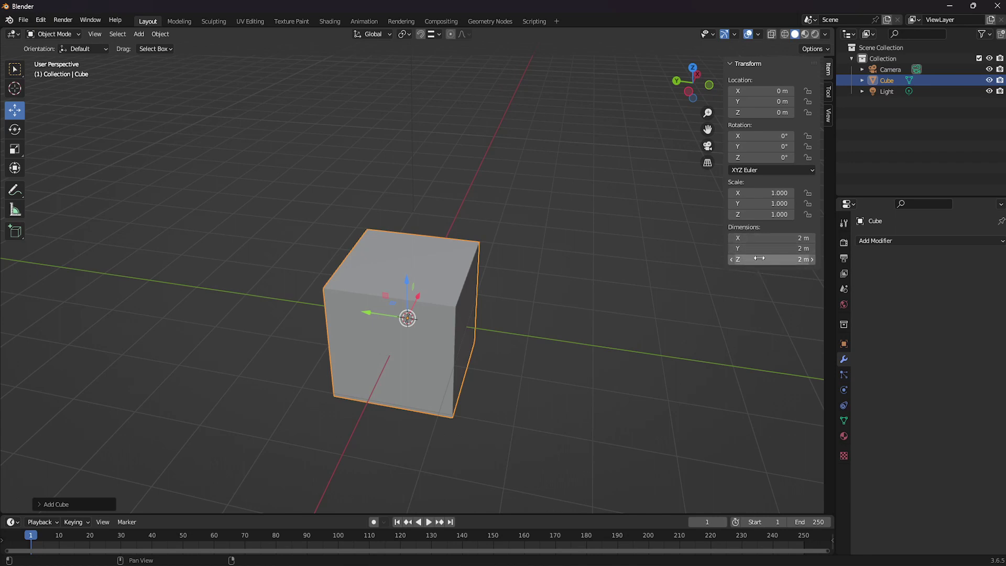
pyautogui.scroll(2, 468, 270)
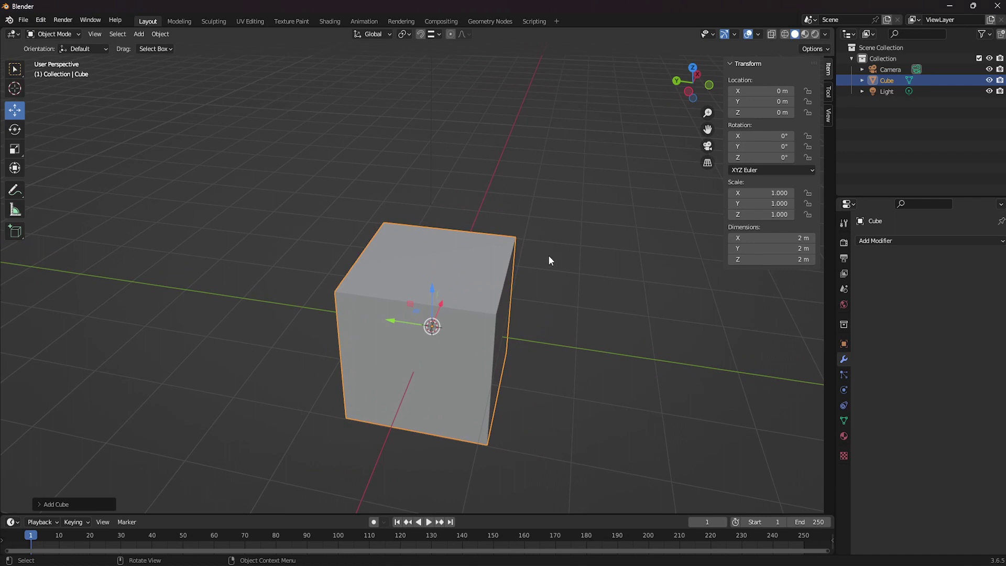
# - Rename the cube object as Wall
pyautogui.doubleClick(889, 80)
pyautogui.write('Wall')
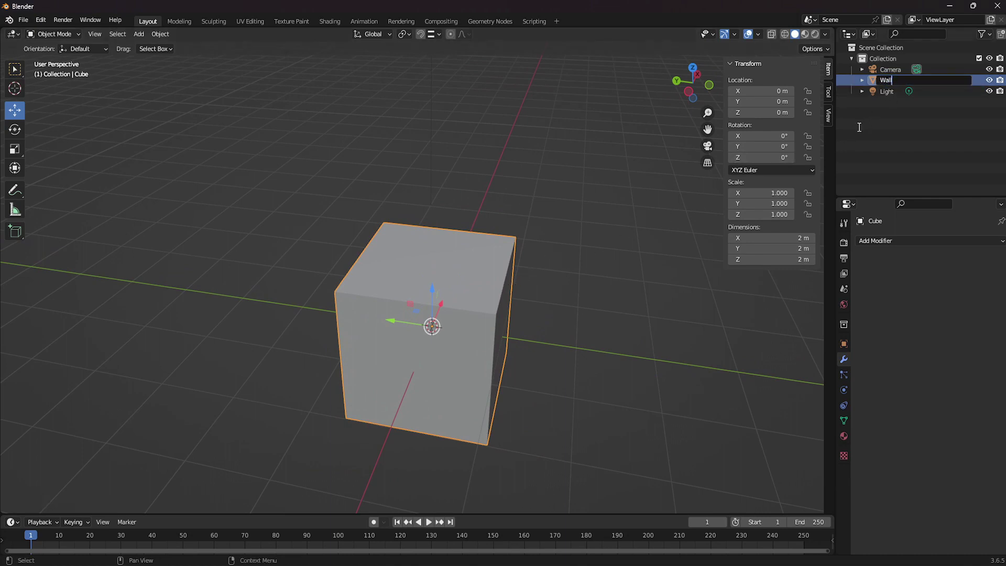
pyautogui.press('Return')
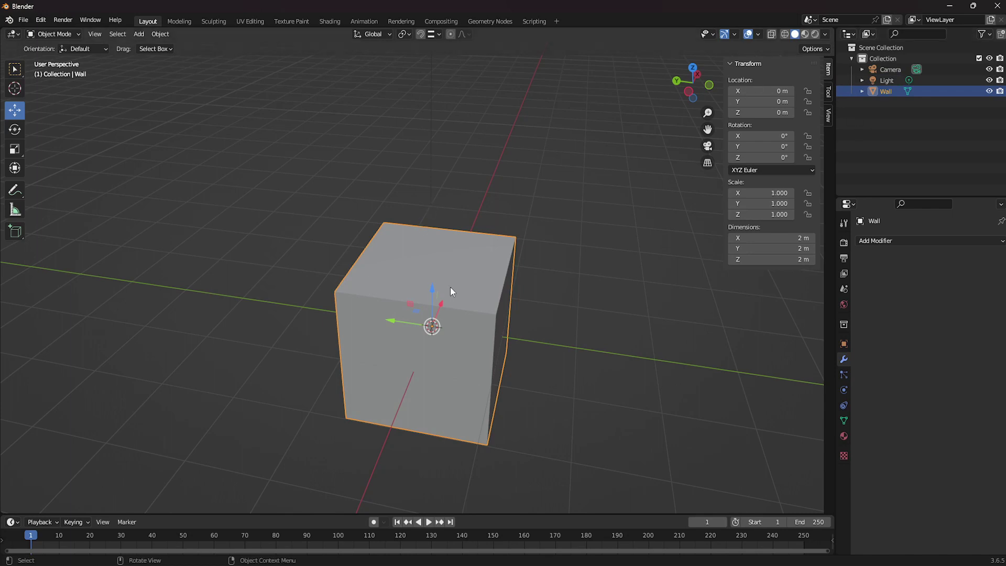
# - Set the wall's Z dimension to 2.45 m
pyautogui.keyDown('shift'); pyautogui.moveTo(450, 287); pyautogui.dragTo(493, 321, button='middle'); pyautogui.keyUp('shift')
pyautogui.scroll(3, 538, 334)
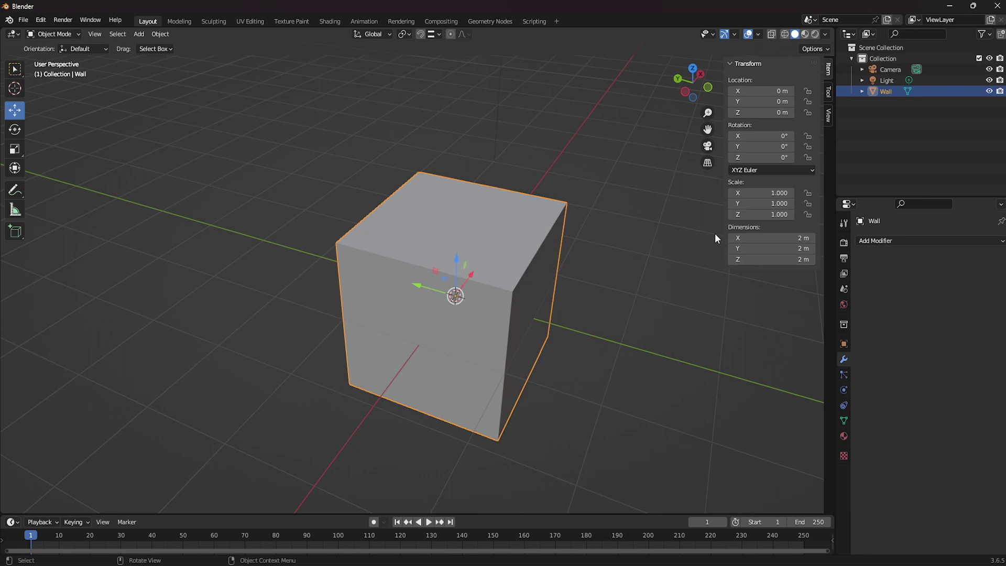
pyautogui.click(763, 261)
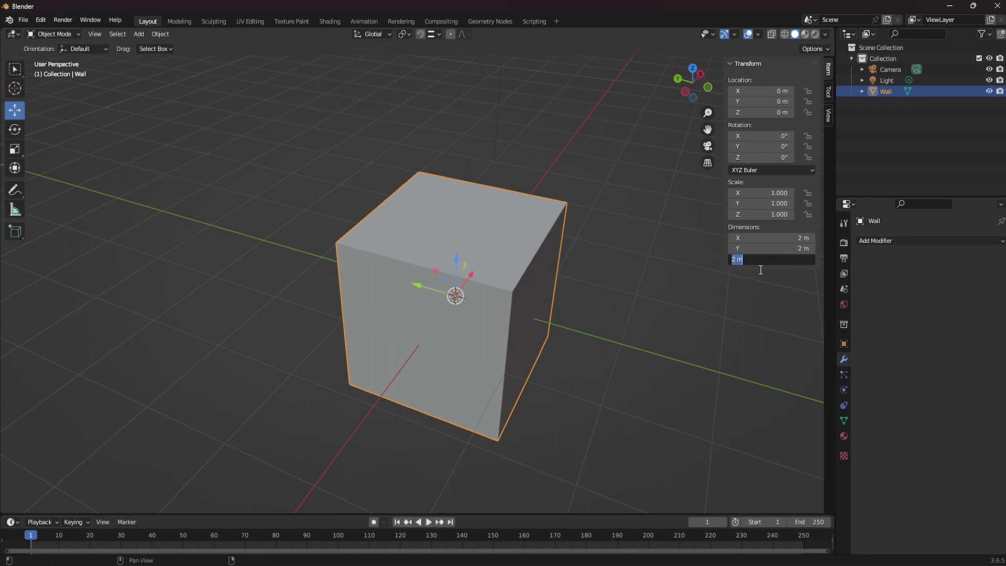
pyautogui.write('2.44')
pyautogui.press('BackSpace')
pyautogui.write('5')
pyautogui.press('Return')
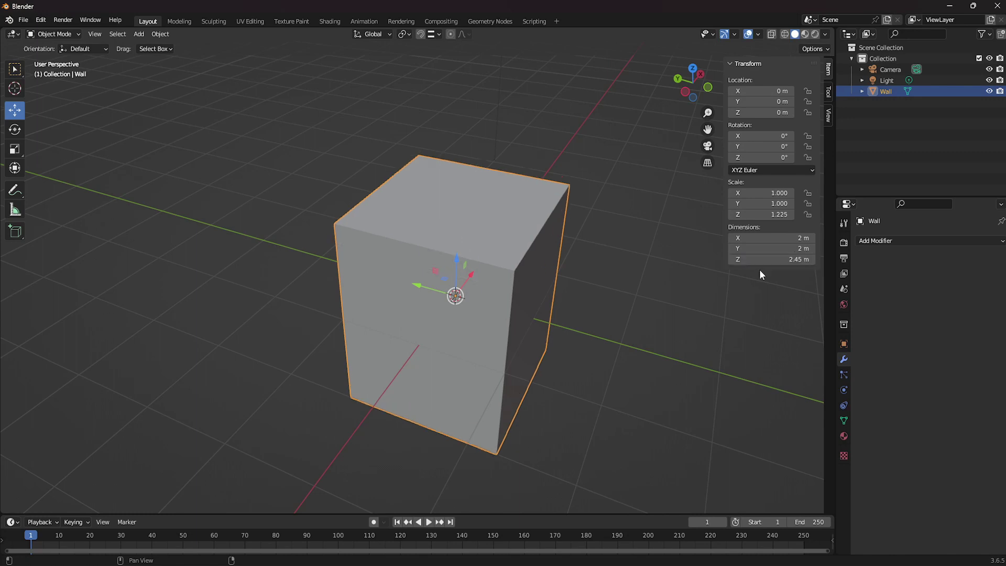
# - Set the wall's Y dimension to 1.25 m
pyautogui.moveTo(663, 355); pyautogui.dragTo(581, 315, button='middle')
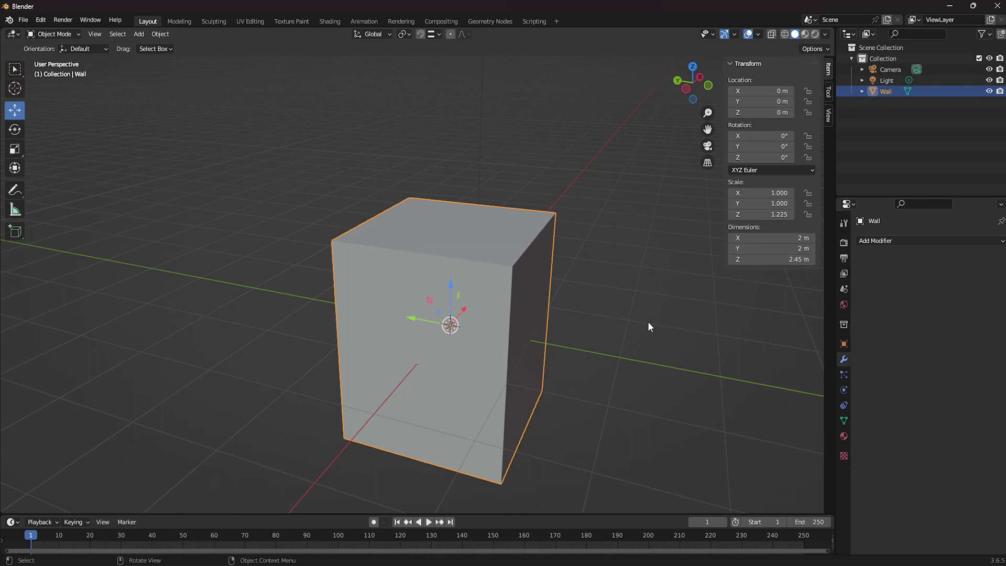
pyautogui.moveTo(648, 322); pyautogui.dragTo(646, 337, button='middle')
pyautogui.click(770, 248)
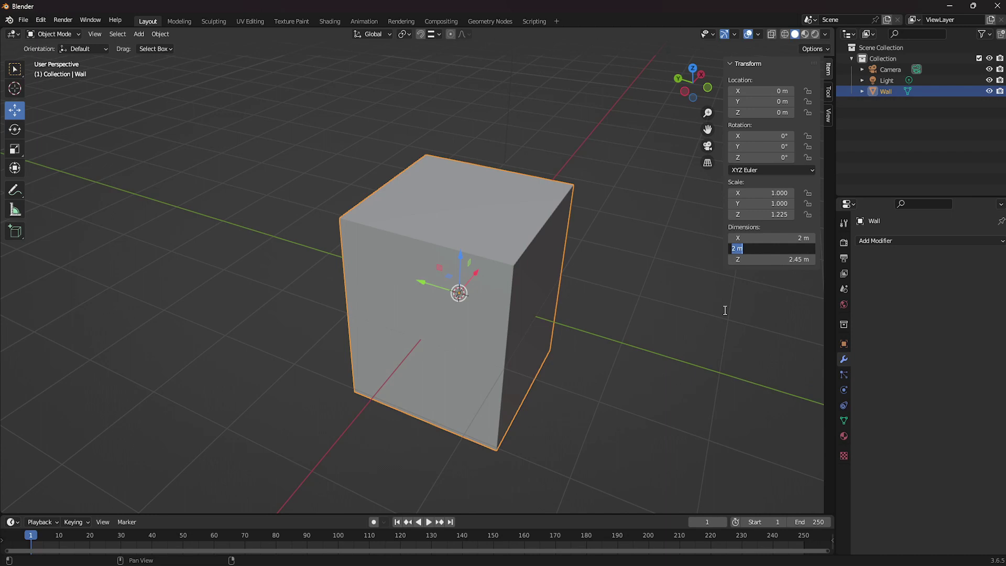
pyautogui.write('1.25')
pyautogui.press('Return')
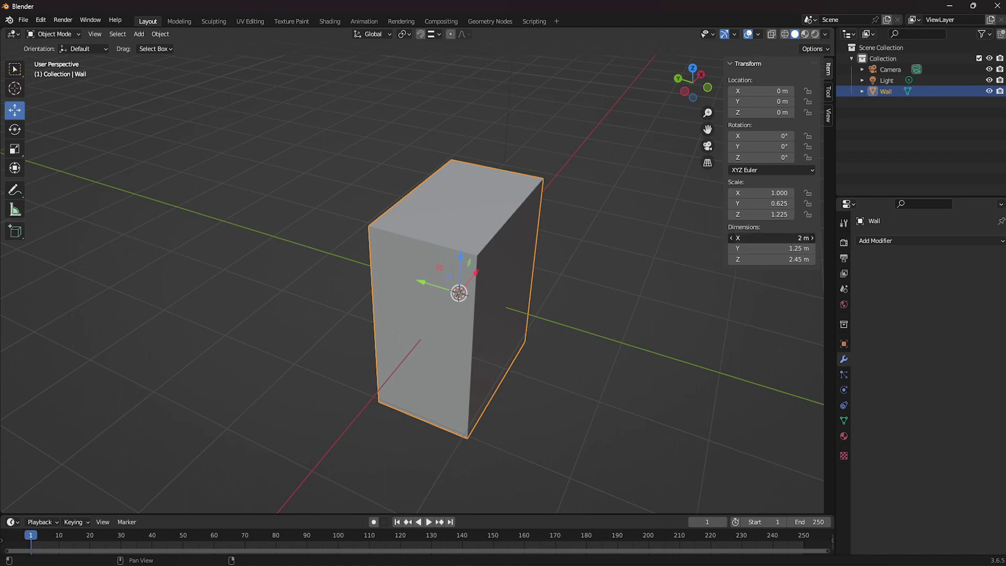
# - Set the wall's X dimension to 0.15 m
pyautogui.click(795, 238)
pyautogui.write('015')
pyautogui.press('BackSpace')
pyautogui.press('BackSpace')
pyautogui.write('.15')
pyautogui.press('Return')
# - Copy the wall object and paste the duplicate in the same place
pyautogui.scroll(1, 580, 232)
pyautogui.keyDown('shift'); pyautogui.moveTo(580, 232); pyautogui.dragTo(504, 310, button='middle'); pyautogui.keyUp('shift')
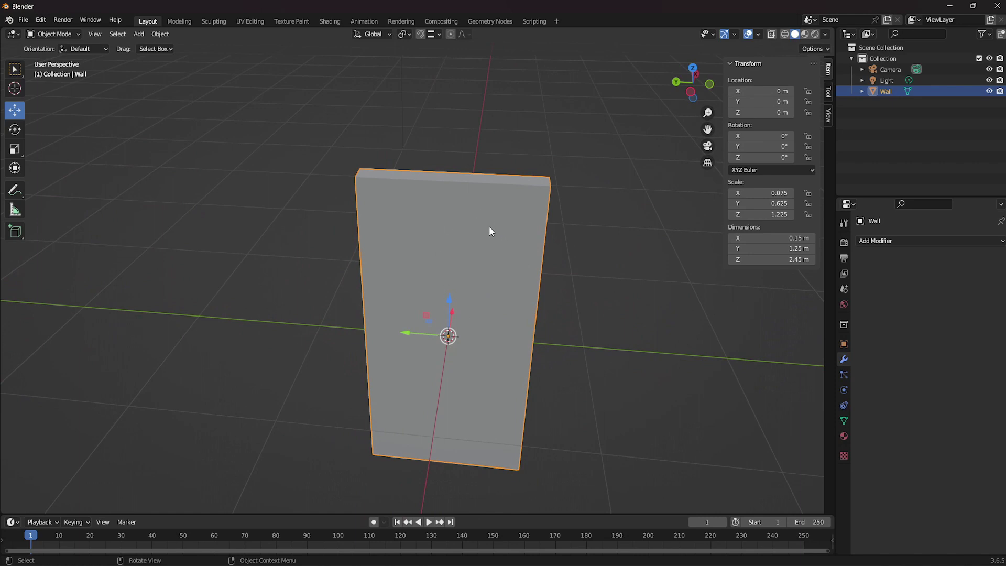
pyautogui.press('ctrl')
pyautogui.hotkey('ctrl', 'c')
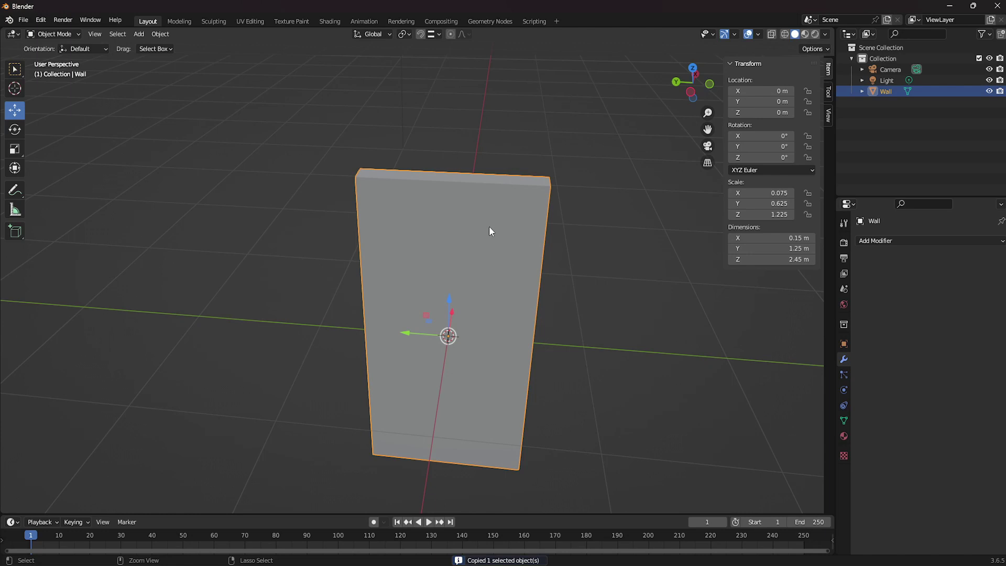
pyautogui.hotkey('ctrl', 'v')
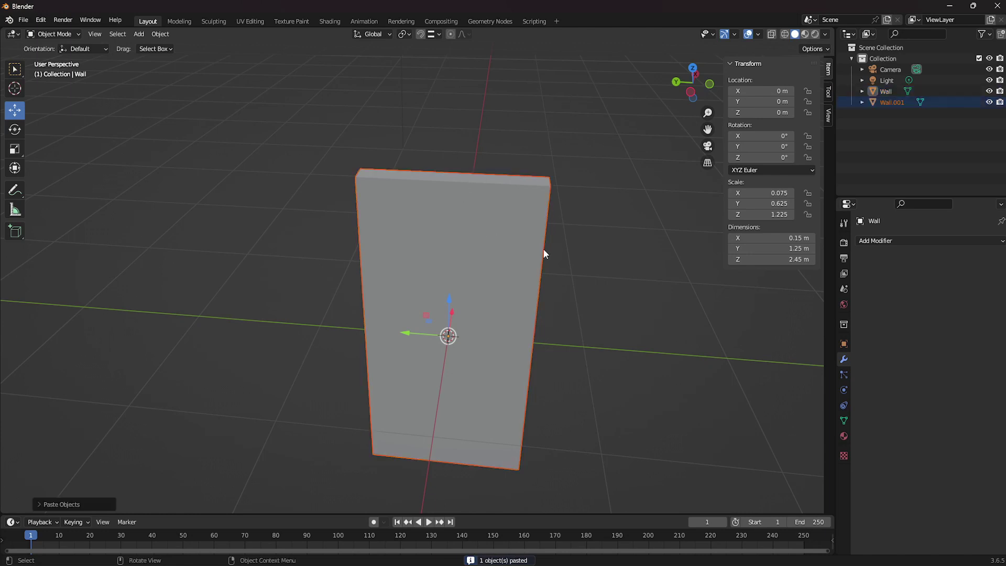
# - Select the duplicated wall and rename it Doorframe
pyautogui.click(888, 102)
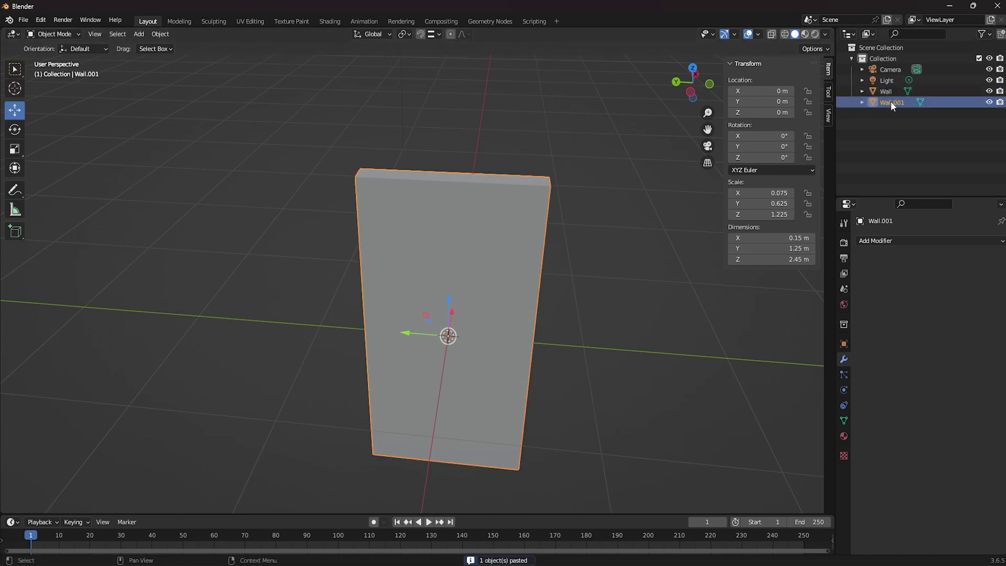
pyautogui.doubleClick(891, 102)
pyautogui.write('D')
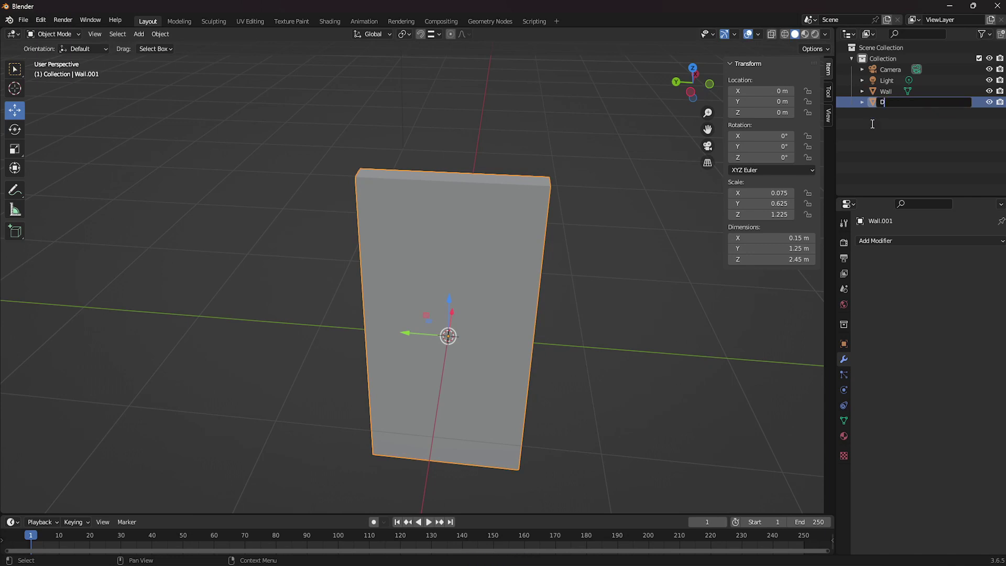
pyautogui.write('oorframe')
pyautogui.press('Return')
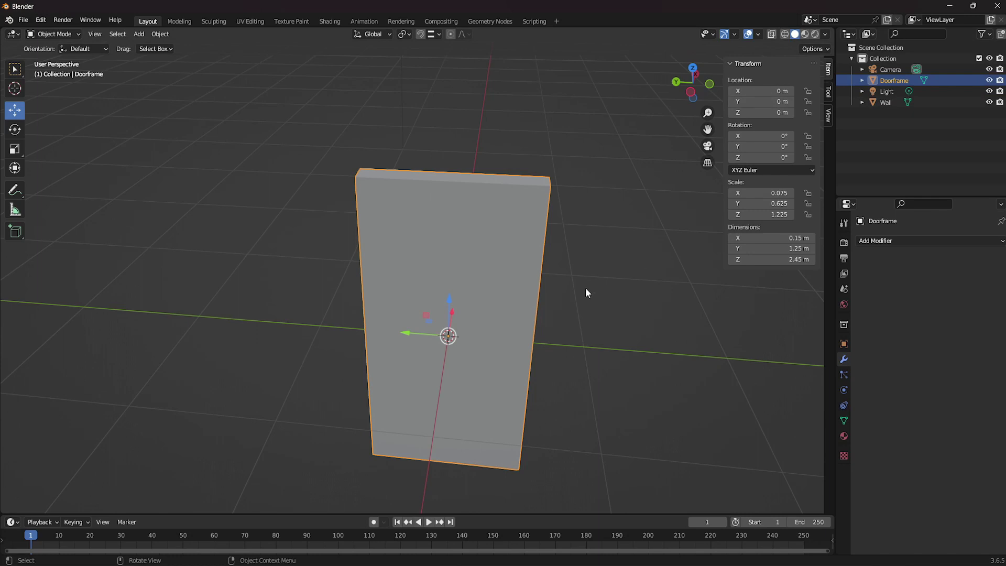
# - Set the Doorframe object's Z dimension to 2.1 m and its Y dimension to 1.1 m
pyautogui.moveTo(586, 289)
pyautogui.mouseDown(button='middle')
pyautogui.moveTo(598, 251)
pyautogui.moveTo(546, 265)
pyautogui.moveTo(577, 294)
pyautogui.mouseUp(button='middle')
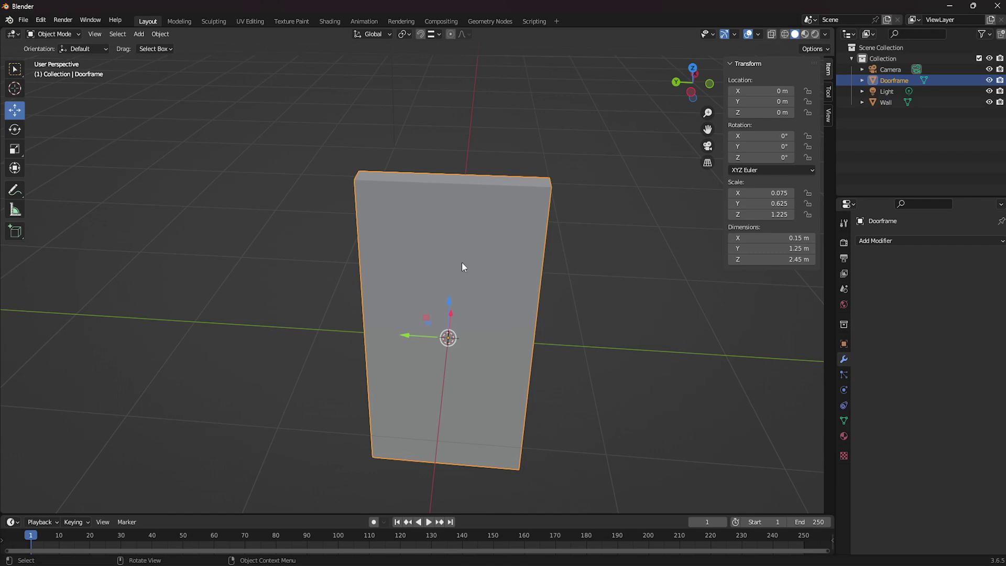
pyautogui.moveTo(462, 264)
pyautogui.mouseDown(button='middle')
pyautogui.moveTo(501, 245)
pyautogui.moveTo(419, 243)
pyautogui.moveTo(438, 275)
pyautogui.moveTo(470, 274)
pyautogui.mouseUp(button='middle')
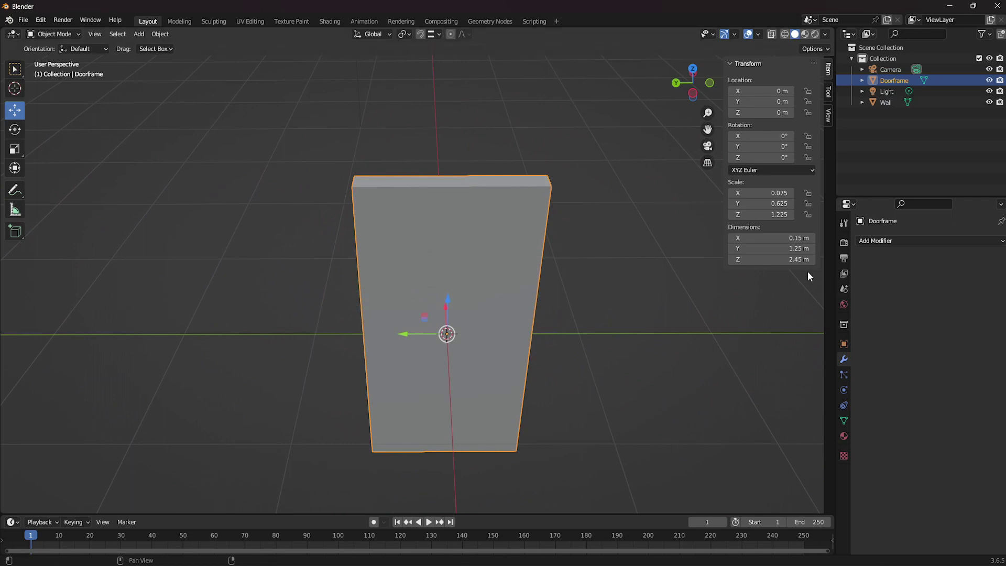
pyautogui.click(781, 260)
pyautogui.write('2.1')
pyautogui.press('Return')
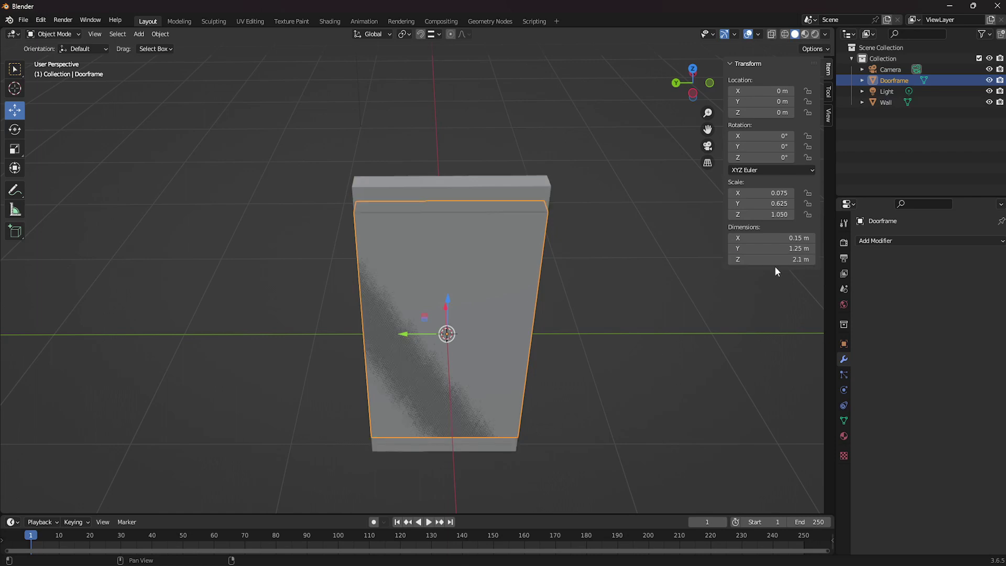
pyautogui.click(773, 248)
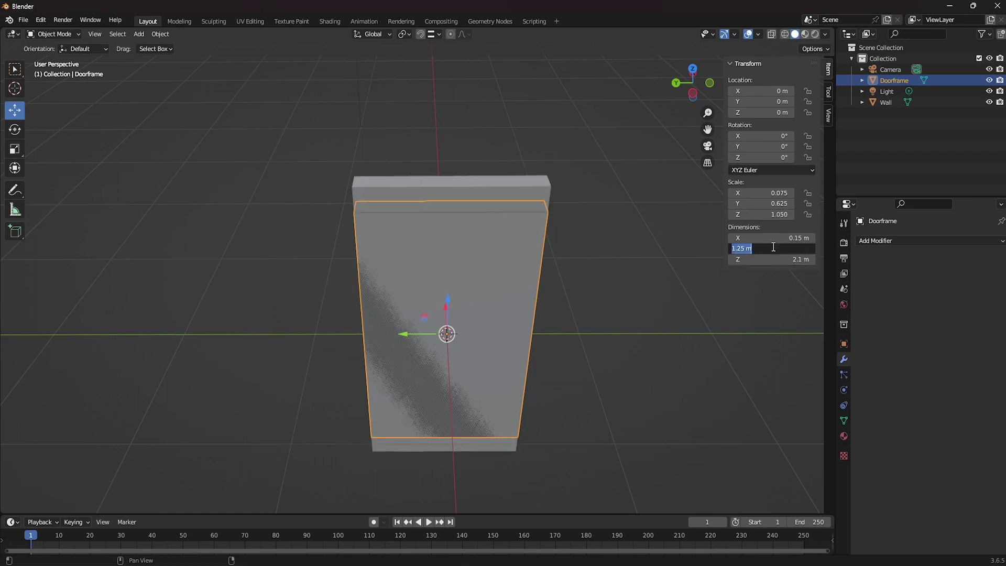
pyautogui.write('1.1')
pyautogui.press('Return')
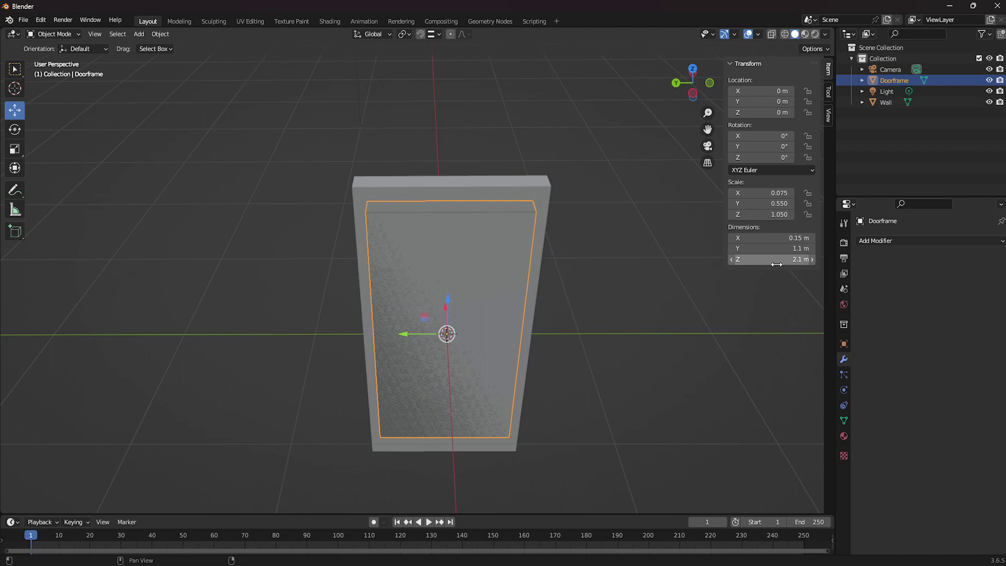
# - Set the Doorframe object's X dimension to 0.25 m so it is thicker than the wall
pyautogui.moveTo(512, 309); pyautogui.dragTo(540, 288, button='middle')
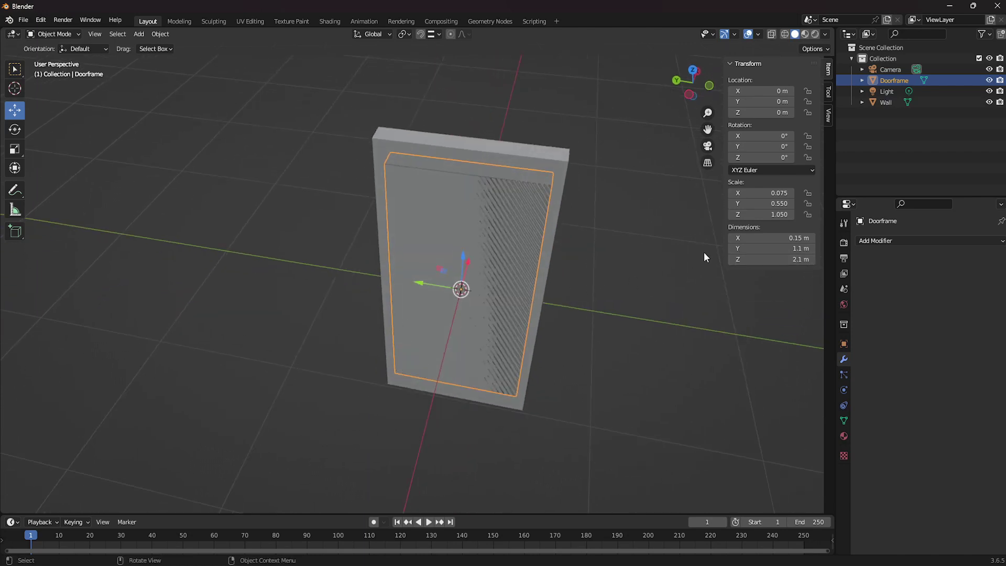
pyautogui.click(762, 238)
pyautogui.write('0')
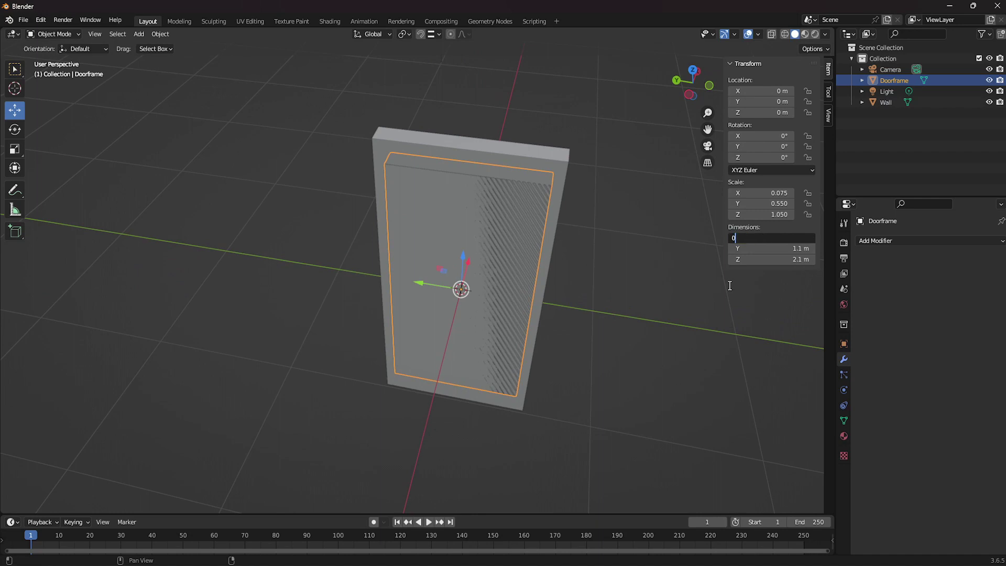
pyautogui.write('.25')
pyautogui.press('Return')
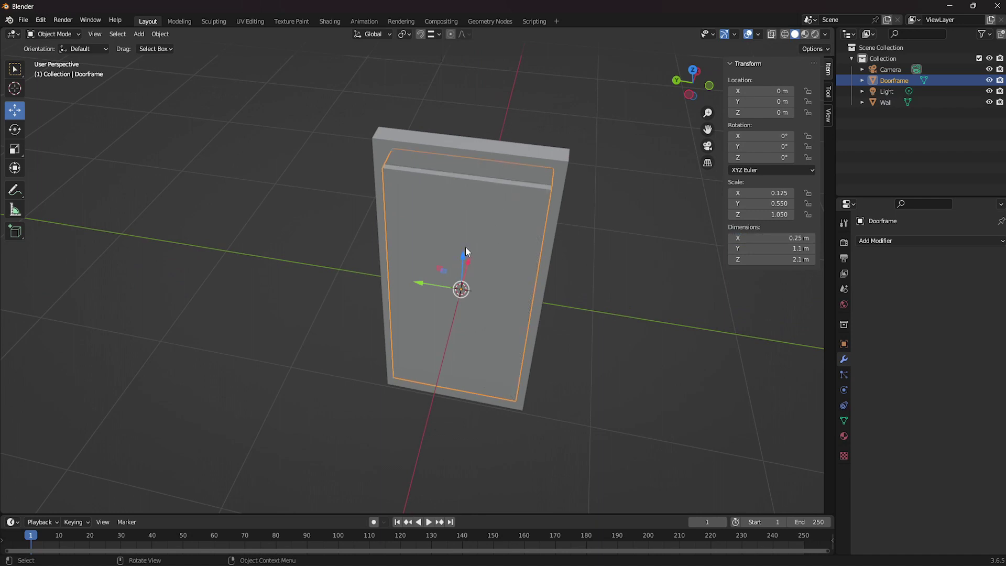
# - Enable snapping to edges and move the doorframe straight down to Z -0.175 m, level with the wall's bottom edge
pyautogui.click(420, 34)
pyautogui.click(438, 34)
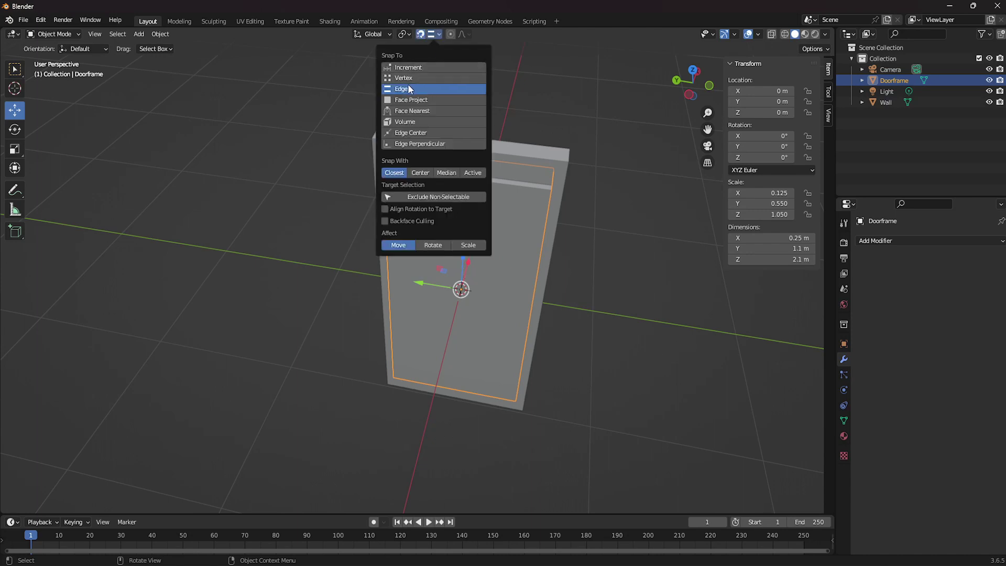
pyautogui.click(439, 34)
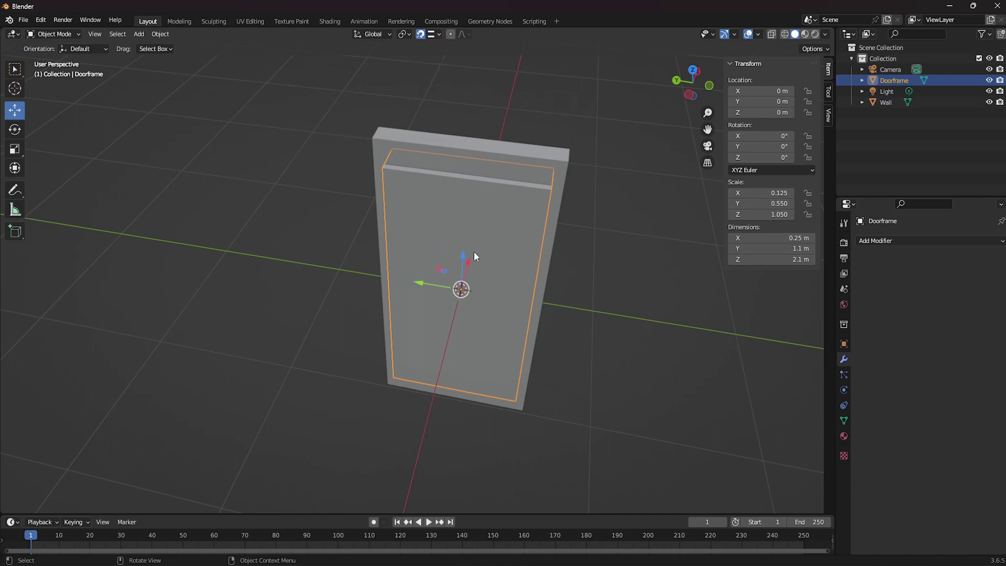
pyautogui.moveTo(465, 260); pyautogui.dragTo(487, 404)
pyautogui.moveTo(487, 403); pyautogui.dragTo(446, 321, button='middle')
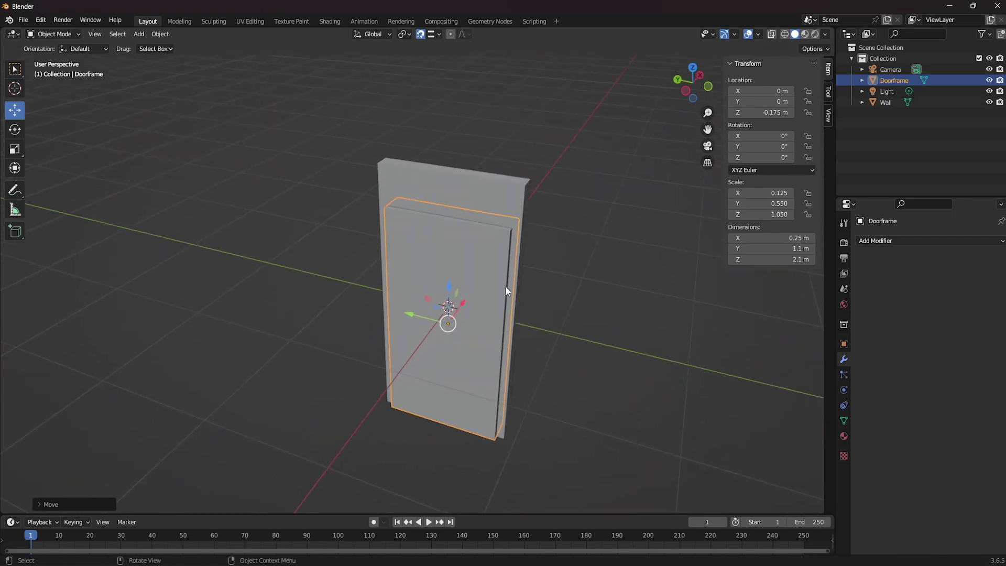
pyautogui.moveTo(505, 285); pyautogui.dragTo(456, 297, button='middle')
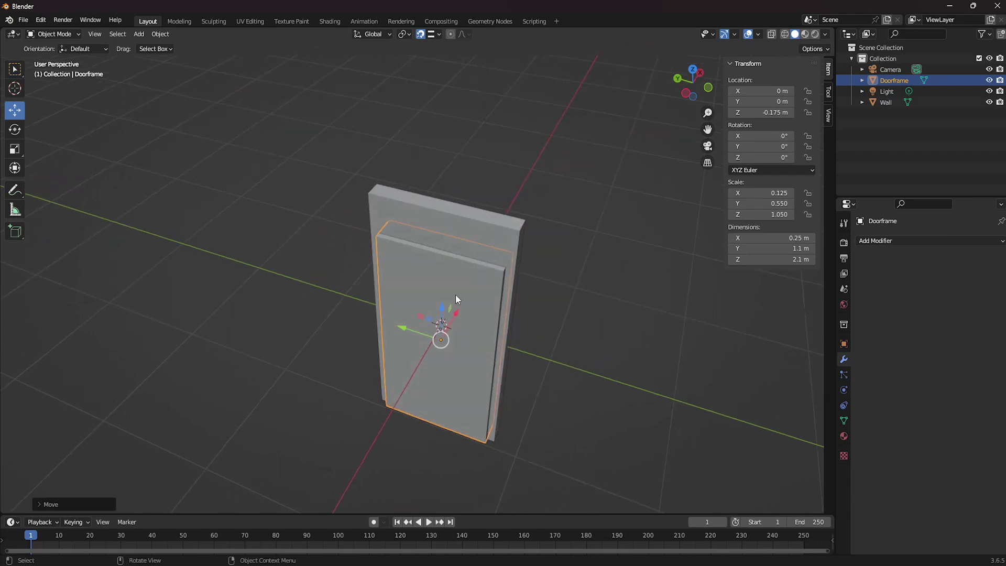
# - Copy and paste the Doorframe object in place, and hide the original Doorframe in the viewport
pyautogui.click(490, 231)
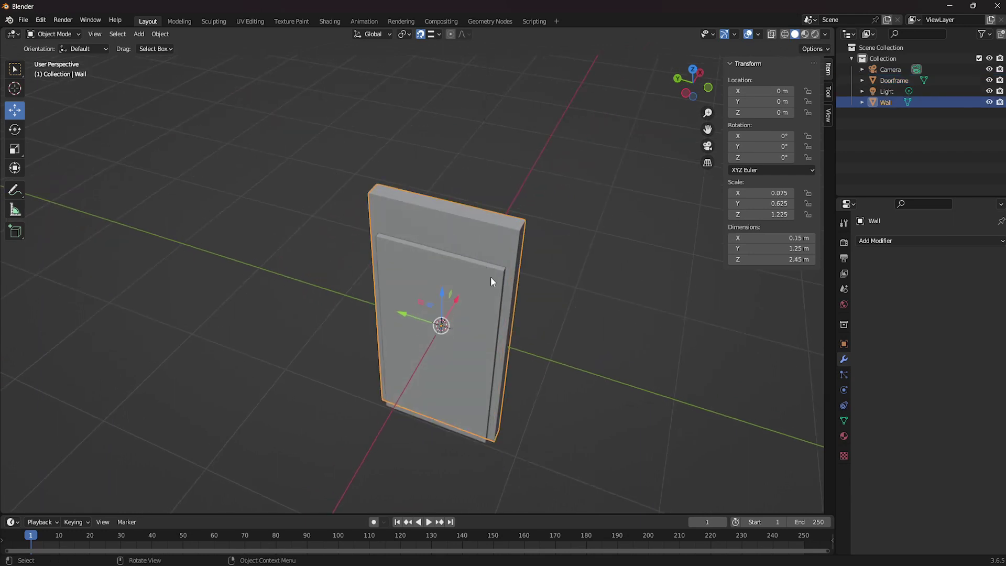
pyautogui.moveTo(490, 275); pyautogui.dragTo(532, 268, button='middle')
pyautogui.click(502, 251)
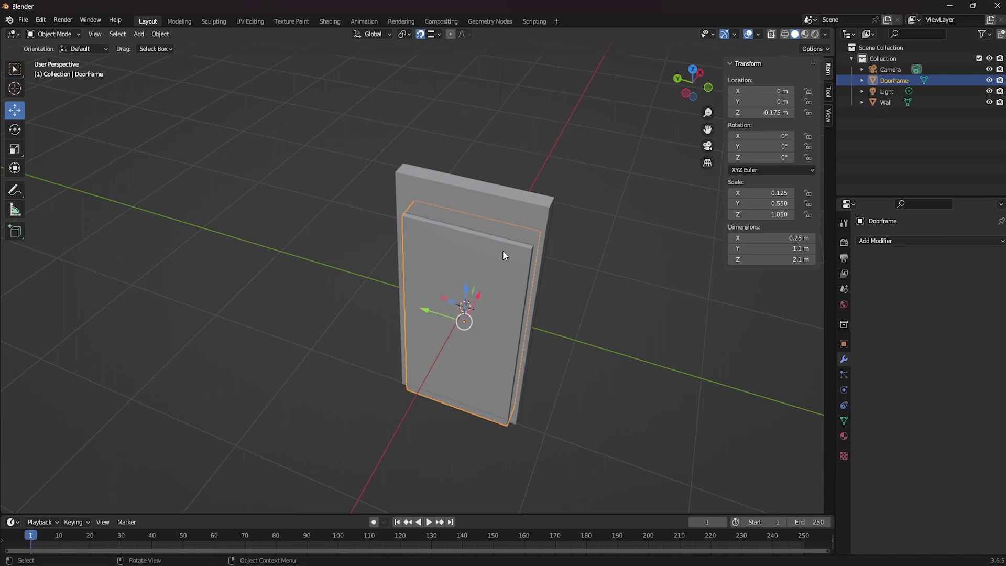
pyautogui.hotkey('ctrl', 'c')
pyautogui.hotkey('ctrl', 'v')
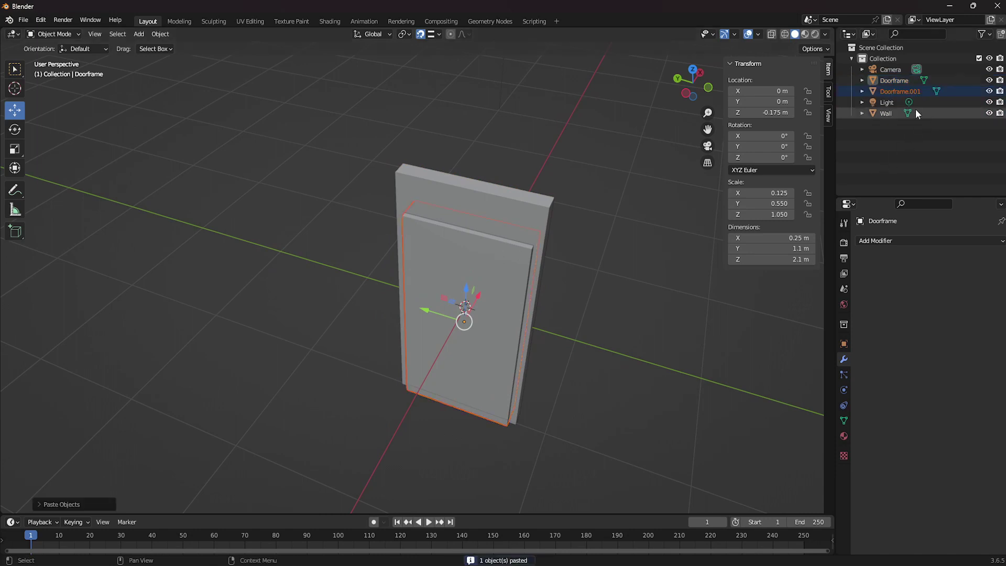
pyautogui.click(989, 80)
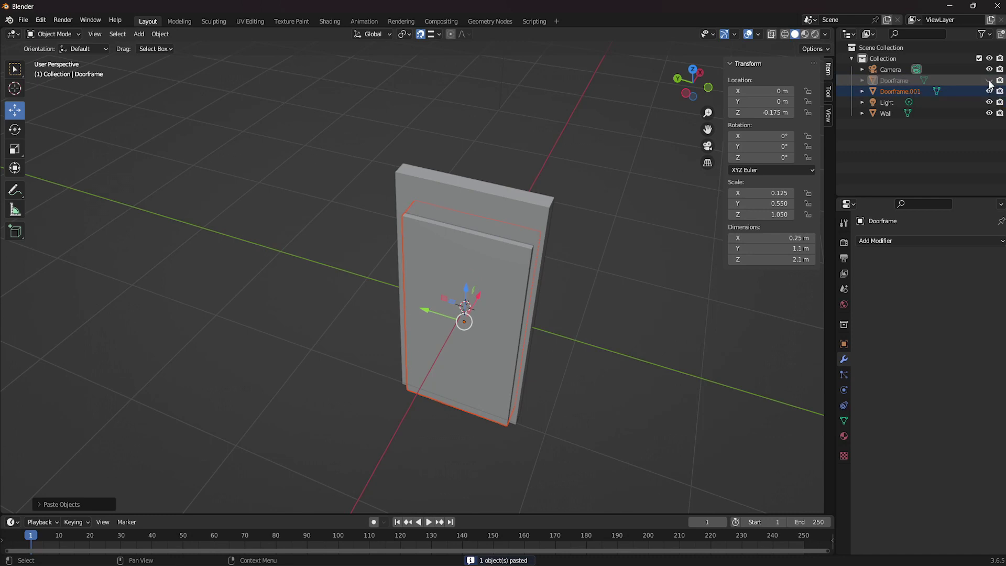
pyautogui.keyDown('shift'); pyautogui.moveTo(480, 380); pyautogui.dragTo(452, 302, button='middle'); pyautogui.keyUp('shift')
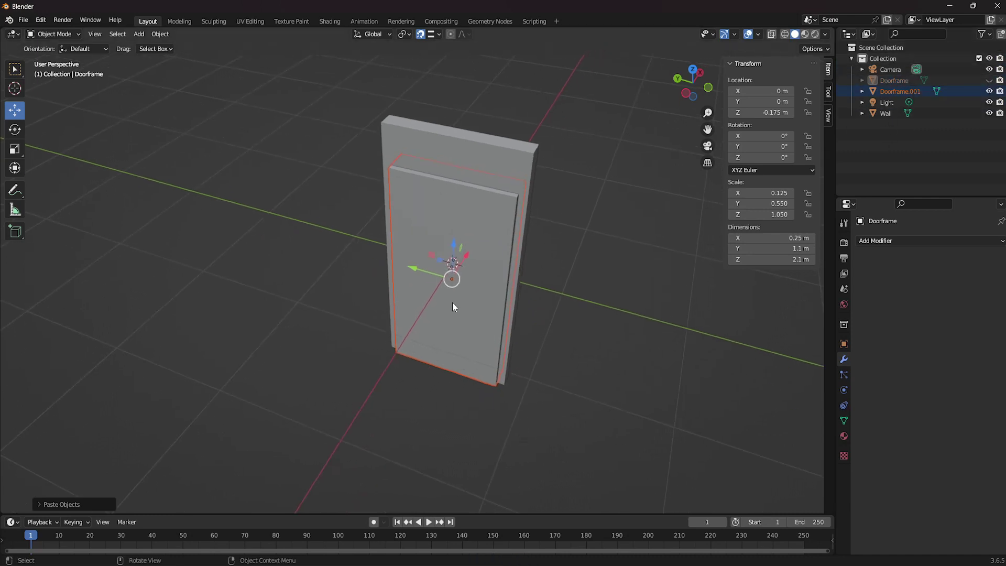
# - Enter Edit Mode on the visible doorframe copy and select its bottom face in face select mode
pyautogui.click(472, 219)
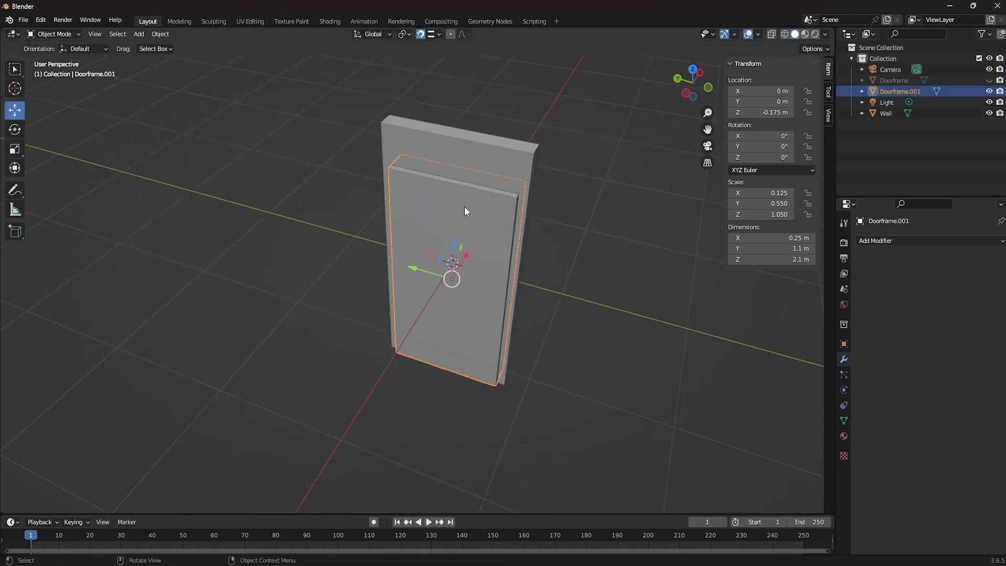
pyautogui.press('Tab')
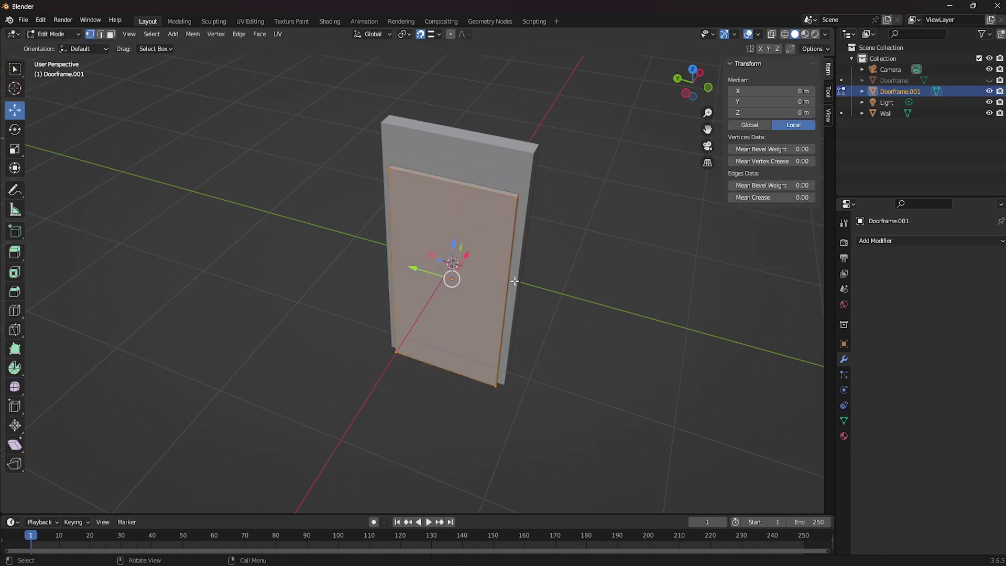
pyautogui.moveTo(517, 283); pyautogui.dragTo(328, 155, button='middle')
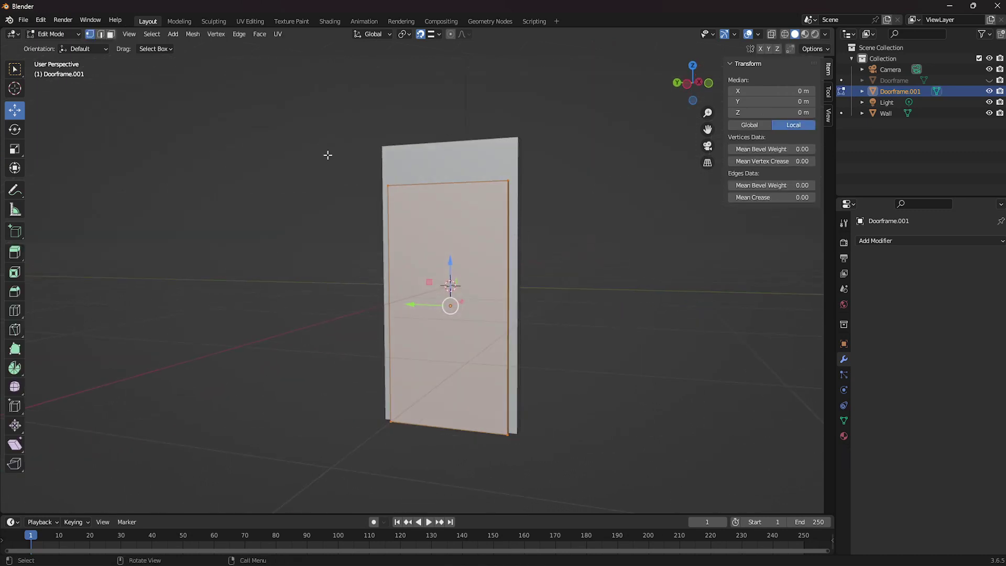
pyautogui.click(112, 35)
pyautogui.moveTo(398, 226); pyautogui.dragTo(419, 325, button='middle')
pyautogui.click(419, 325)
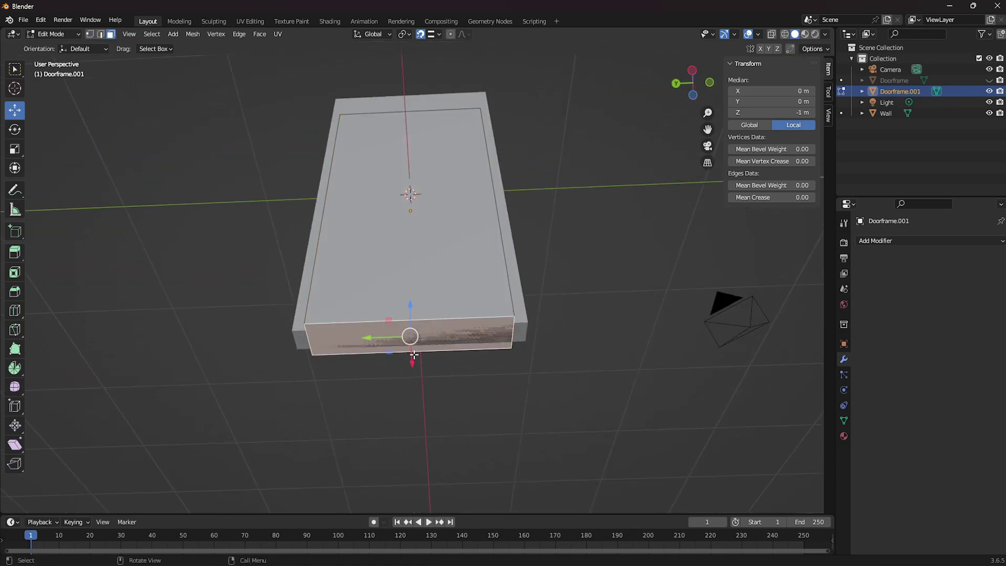
pyautogui.press('g')
pyautogui.press('x')
pyautogui.rightClick(409, 336)
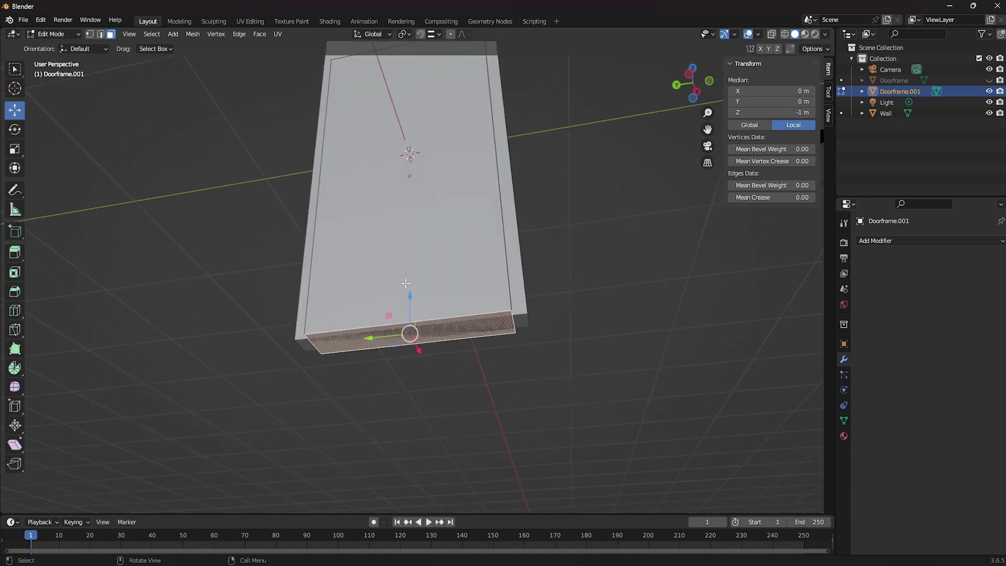
# - Move the selected bottom face straight down to about local Z -1.21 m, past the wall's lower edge, and return to Object Mode
pyautogui.press('g')
pyautogui.press('z')
pyautogui.click(419, 341)
pyautogui.moveTo(419, 341); pyautogui.dragTo(450, 315, button='middle')
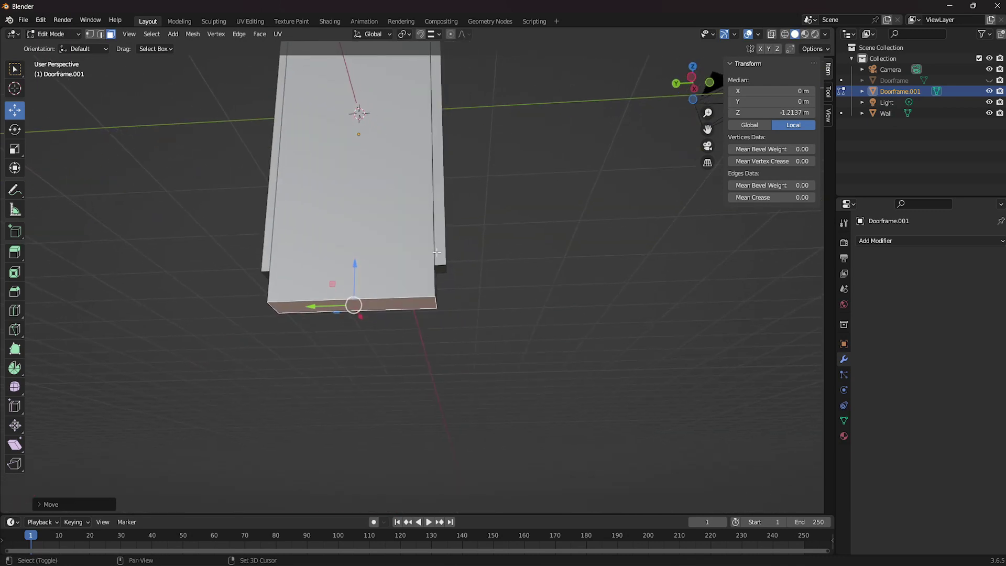
pyautogui.scroll(4, 470, 328)
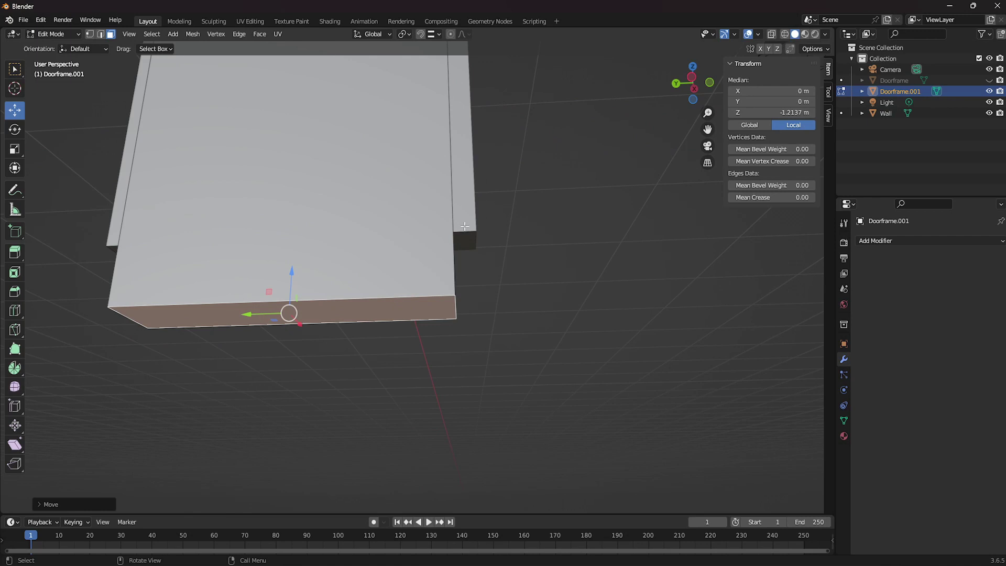
pyautogui.scroll(-3, 465, 226)
pyautogui.moveTo(466, 187); pyautogui.dragTo(452, 280, button='middle')
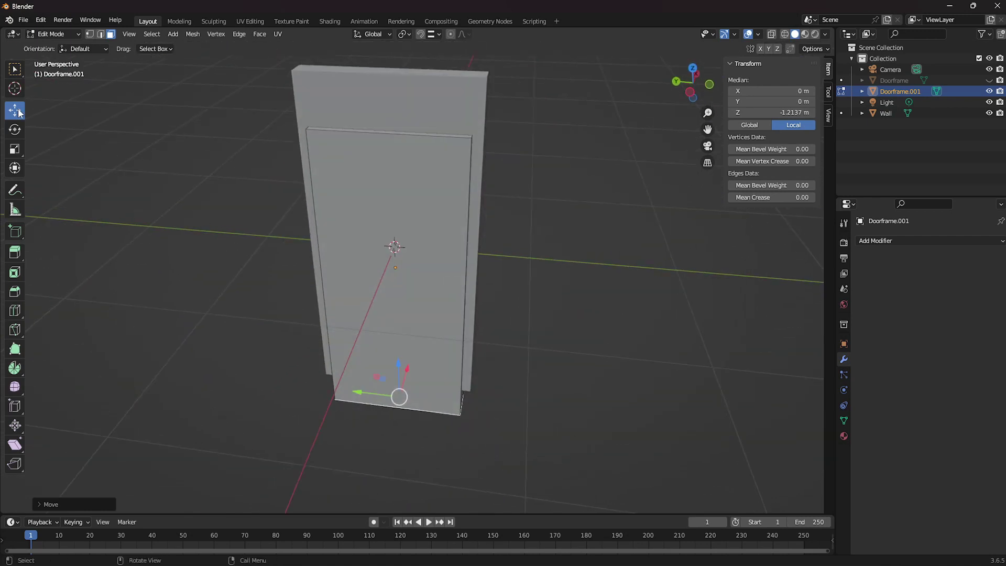
pyautogui.press('Tab')
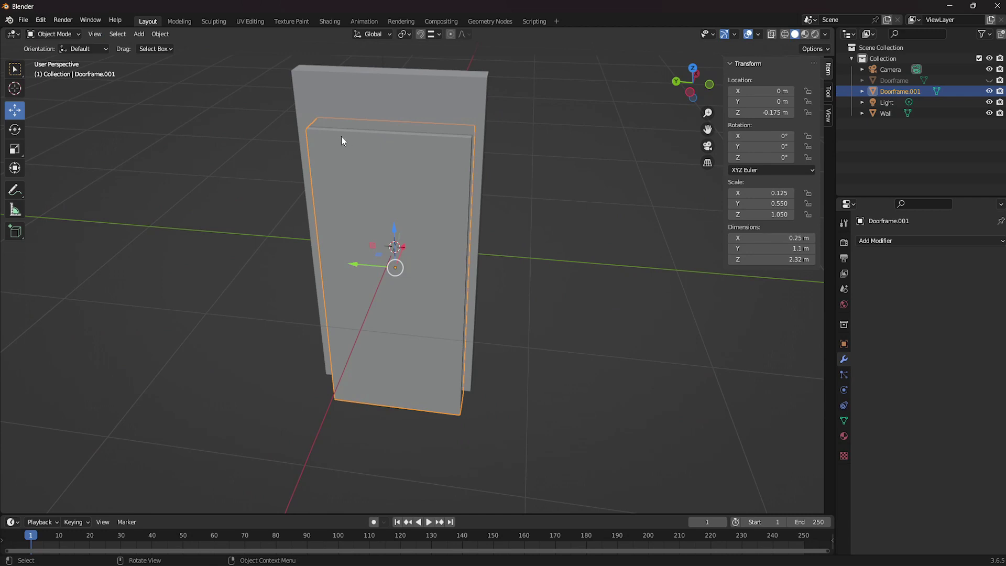
# - Cut the door opening out of the Wall with a Boolean Difference modifier using Doorframe.001 as its object, and apply it
pyautogui.click(387, 108)
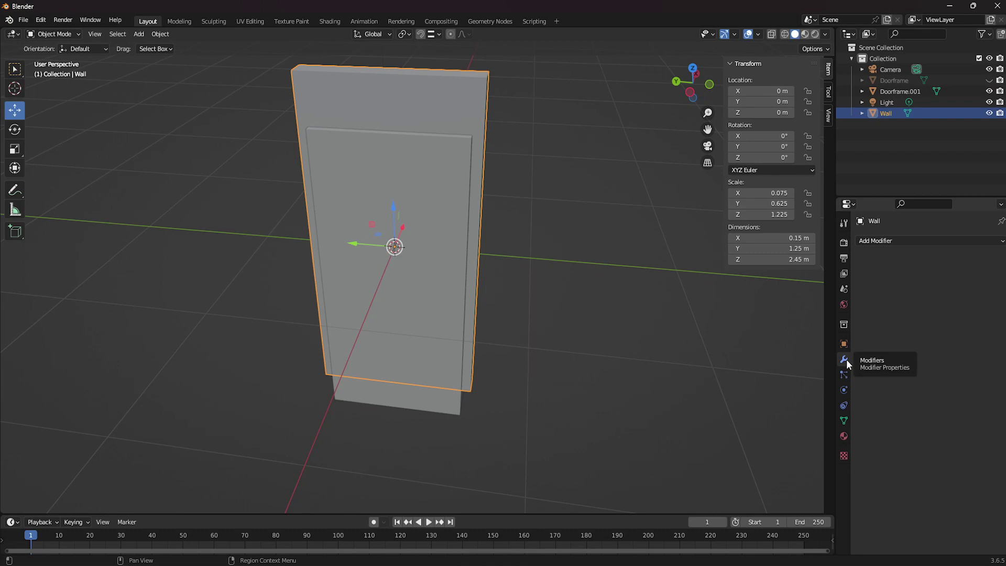
pyautogui.click(894, 244)
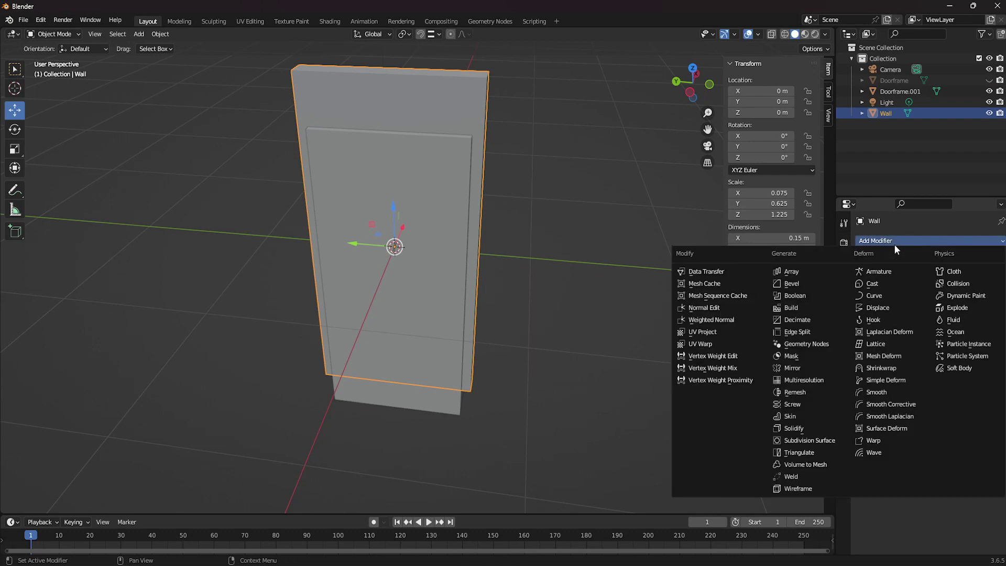
pyautogui.click(803, 296)
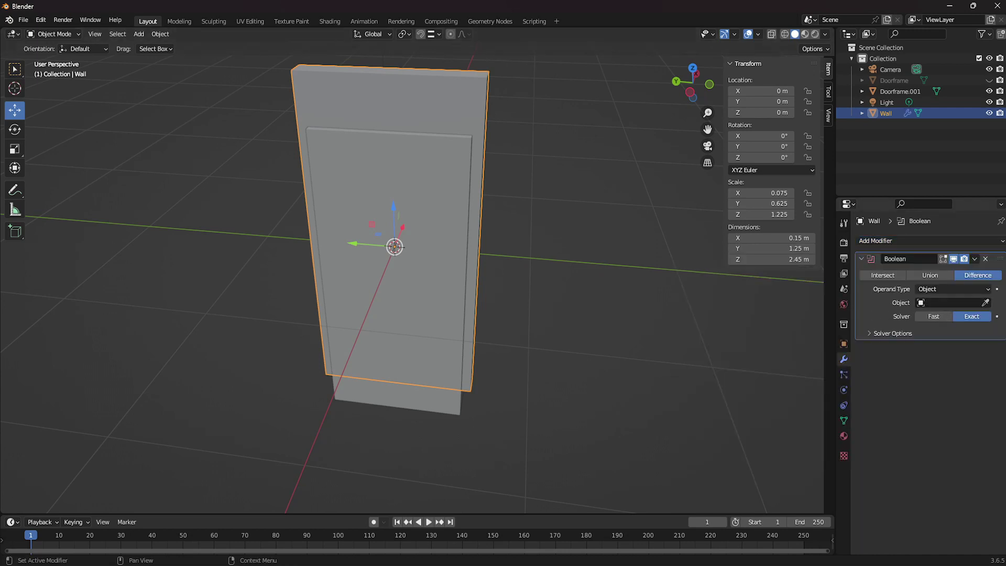
pyautogui.click(987, 304)
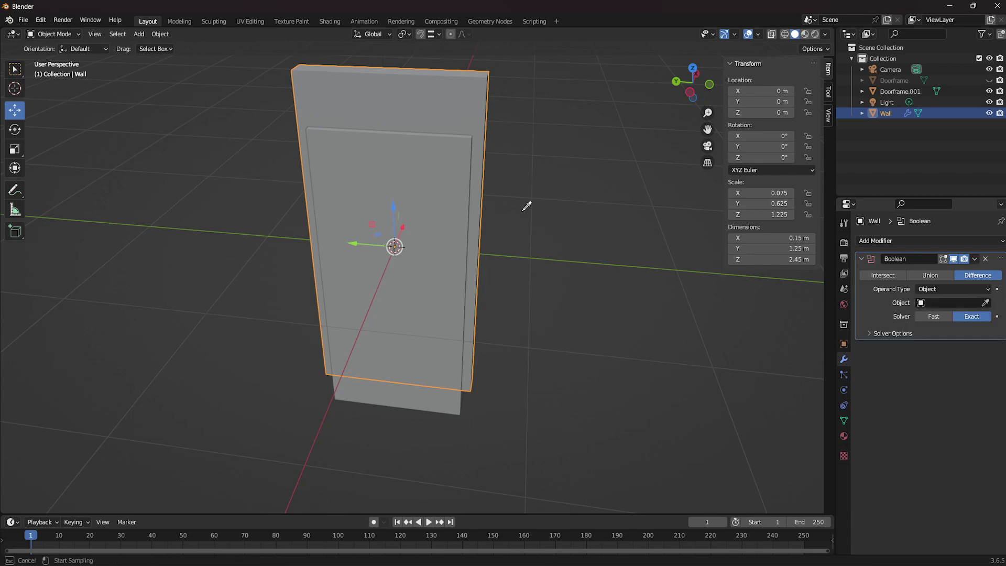
pyautogui.click(418, 145)
pyautogui.moveTo(414, 152); pyautogui.dragTo(450, 190, button='middle')
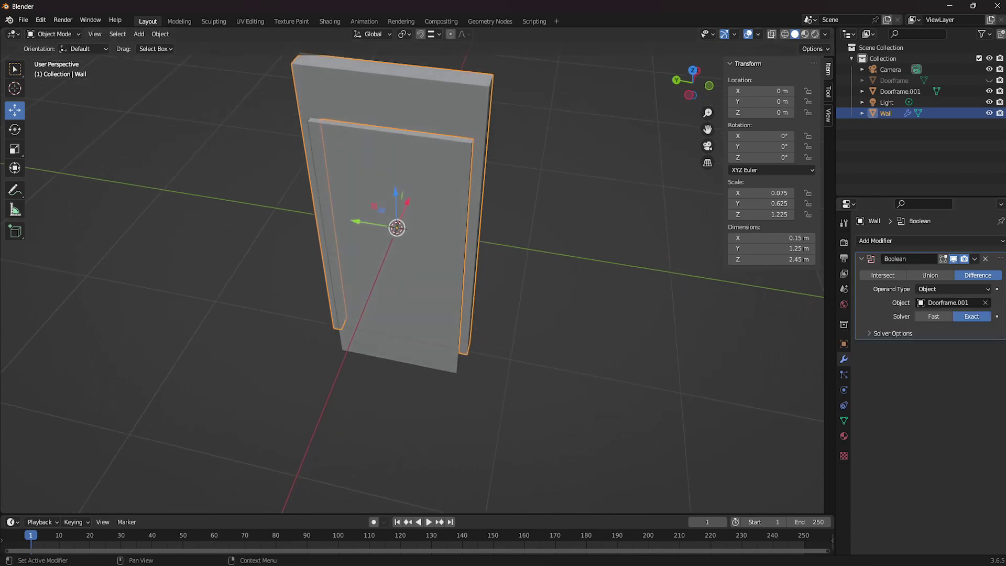
pyautogui.click(975, 259)
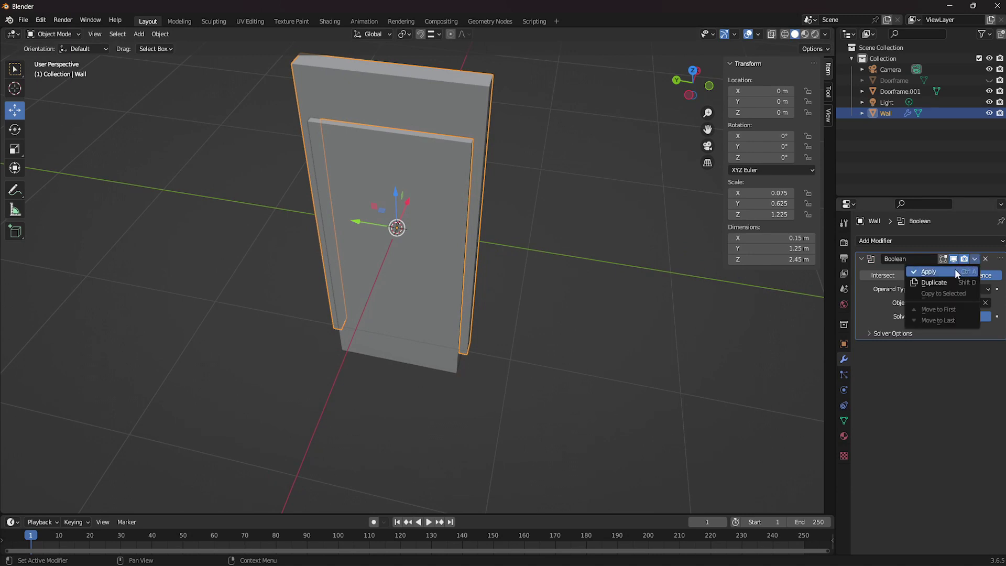
pyautogui.click(955, 269)
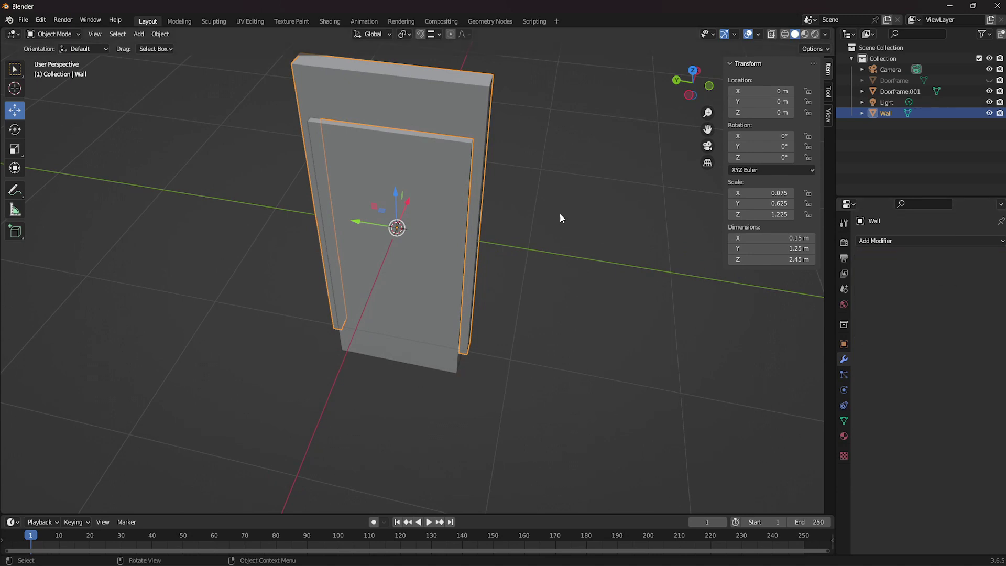
# - Delete the Doorframe.001 cutter object and unhide the original Doorframe in the viewport
pyautogui.click(391, 156)
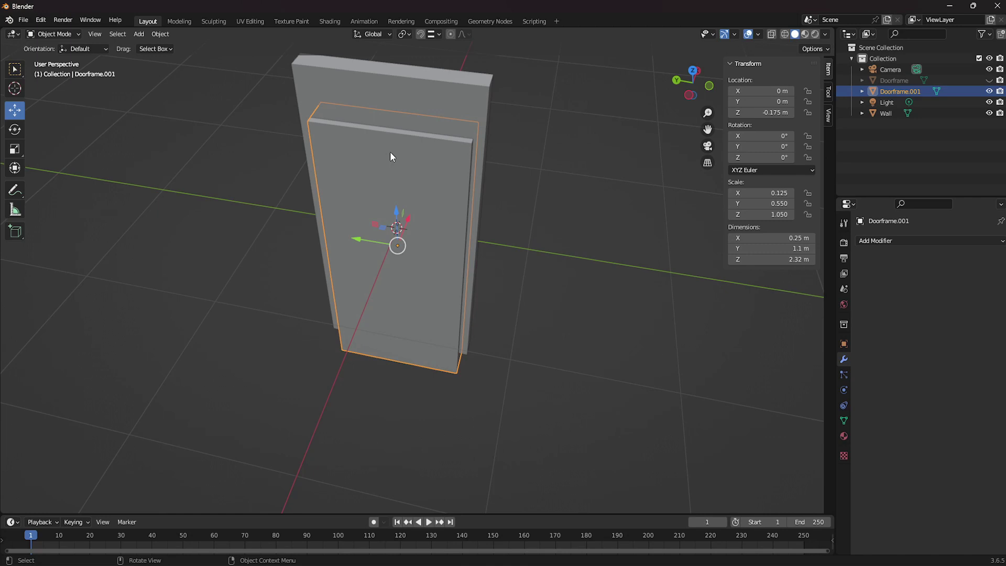
pyautogui.press('Delete')
pyautogui.moveTo(408, 190); pyautogui.dragTo(433, 330, button='middle')
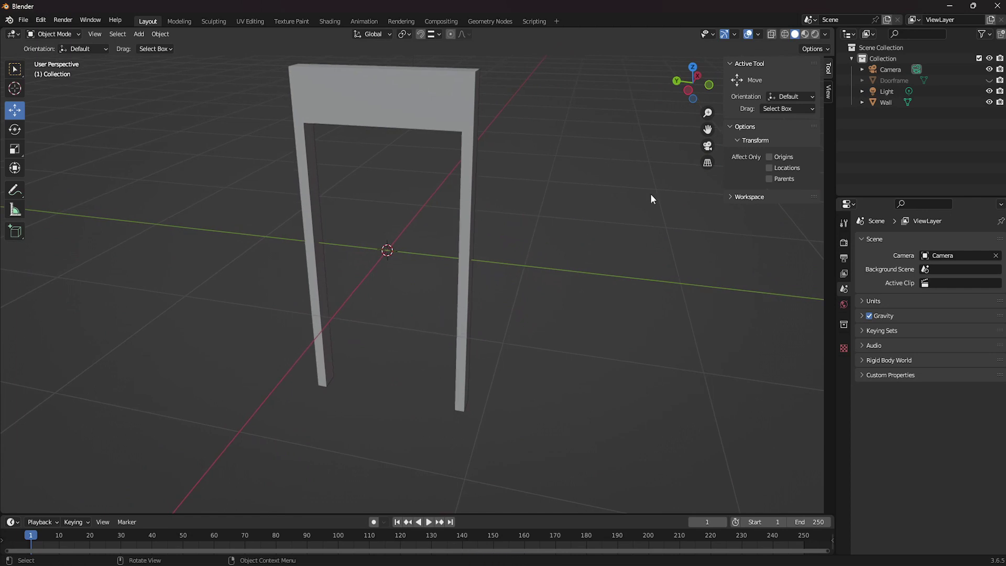
pyautogui.click(989, 80)
pyautogui.moveTo(577, 189); pyautogui.dragTo(406, 236, button='middle')
# - Copy and paste the Doorframe object in place and rename the copy Door
pyautogui.click(398, 203)
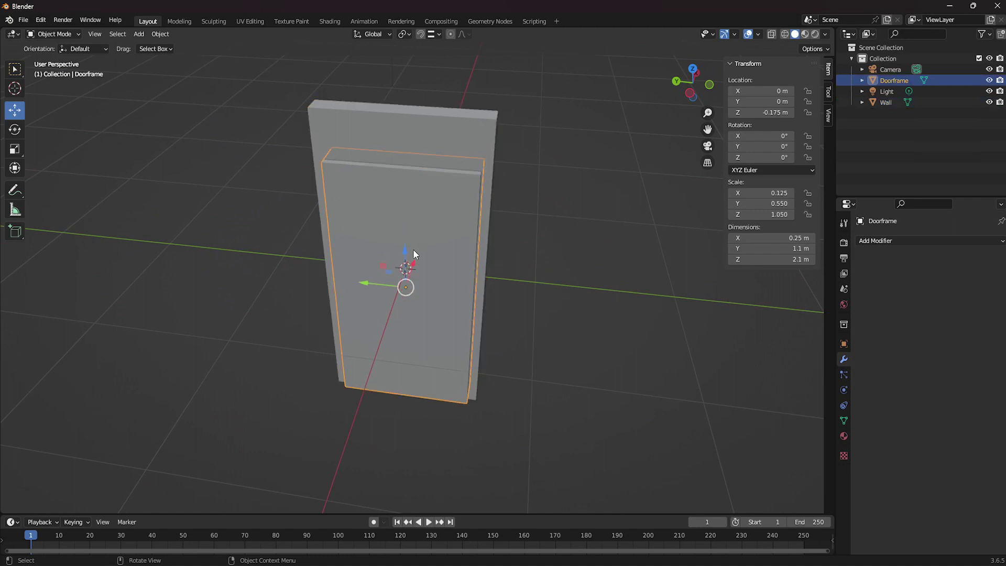
pyautogui.hotkey('ctrl', 'c')
pyautogui.hotkey('ctrl', 'v')
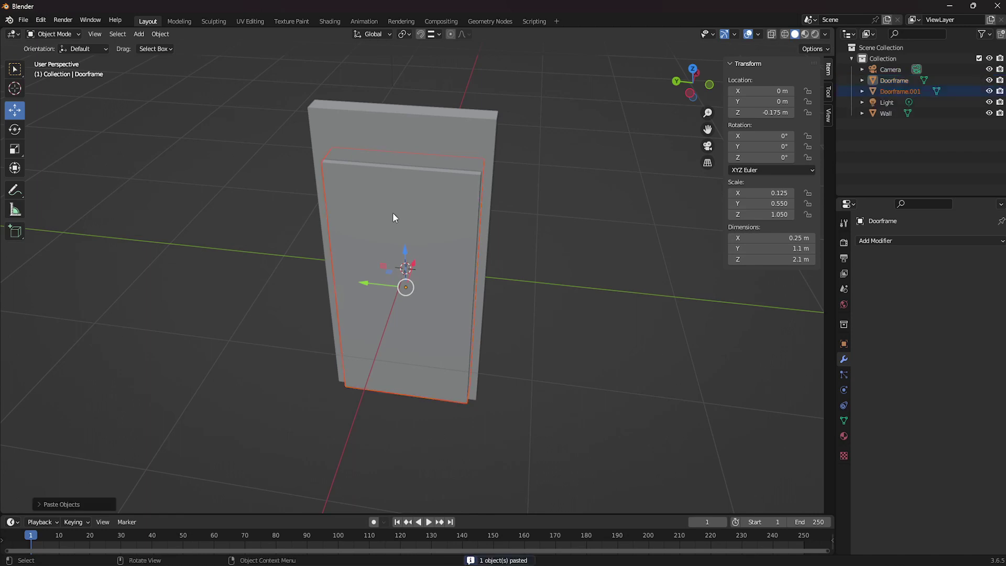
pyautogui.doubleClick(907, 91)
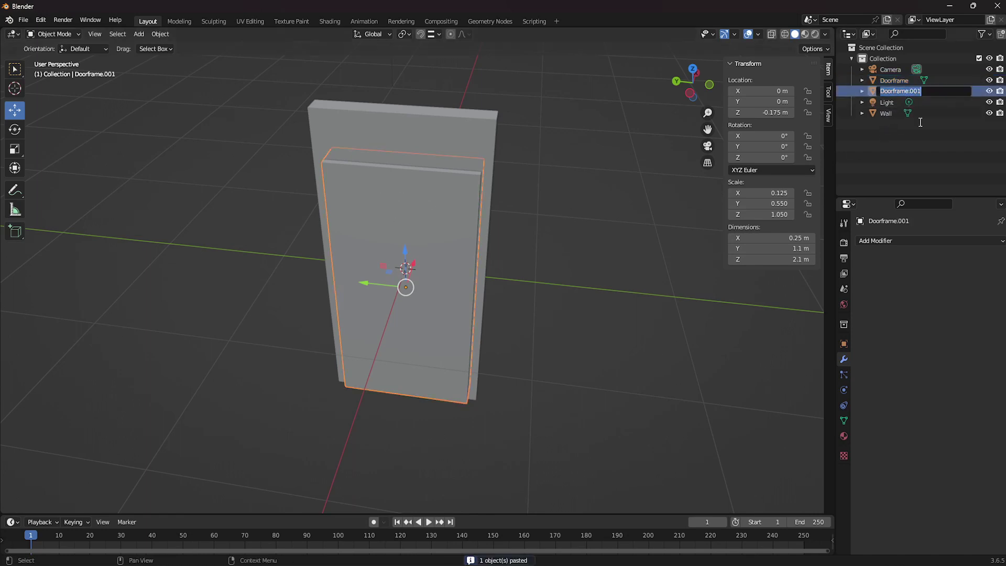
pyautogui.write('Door')
pyautogui.press('Return')
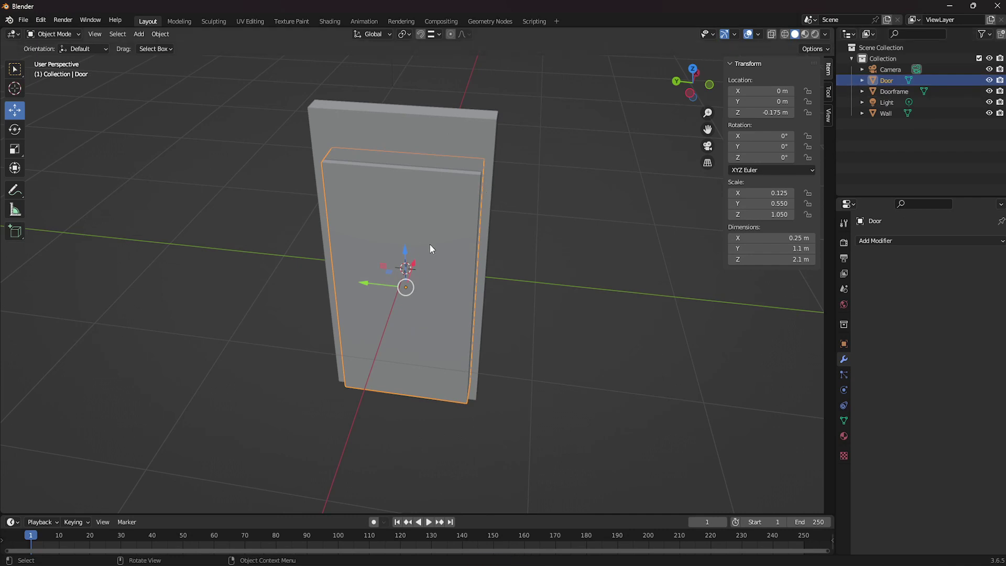
# - Set the Door object's dimensions to Z 2 m, Y 0.9 m and X 0.15 m
pyautogui.moveTo(430, 244); pyautogui.dragTo(432, 230, button='middle')
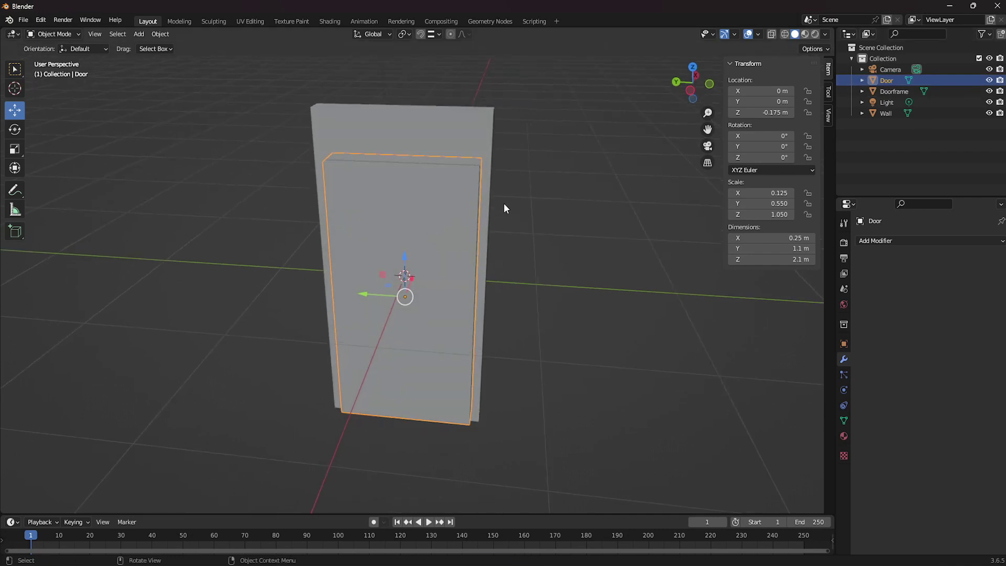
pyautogui.click(787, 261)
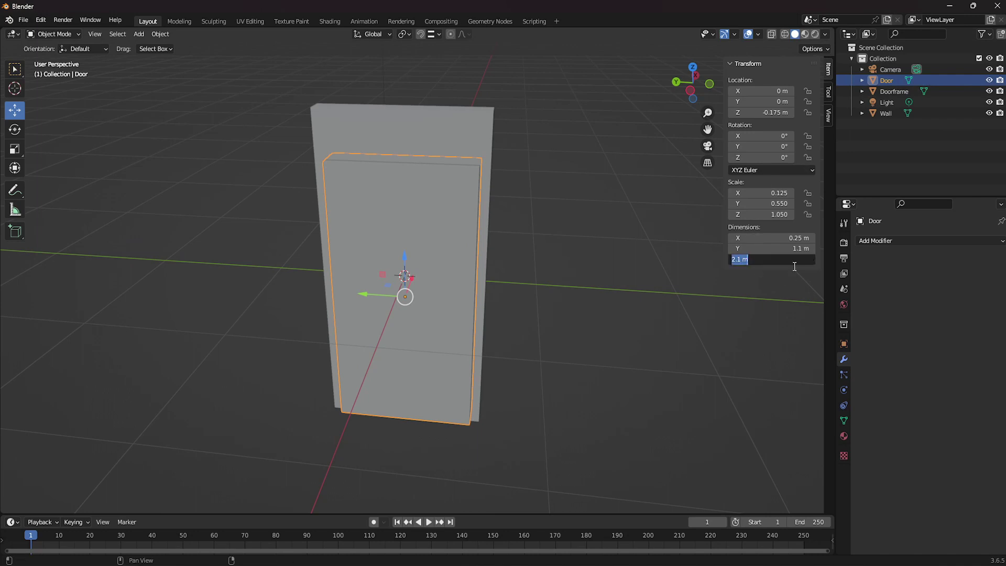
pyautogui.press('End')
pyautogui.write('2')
pyautogui.press('Return')
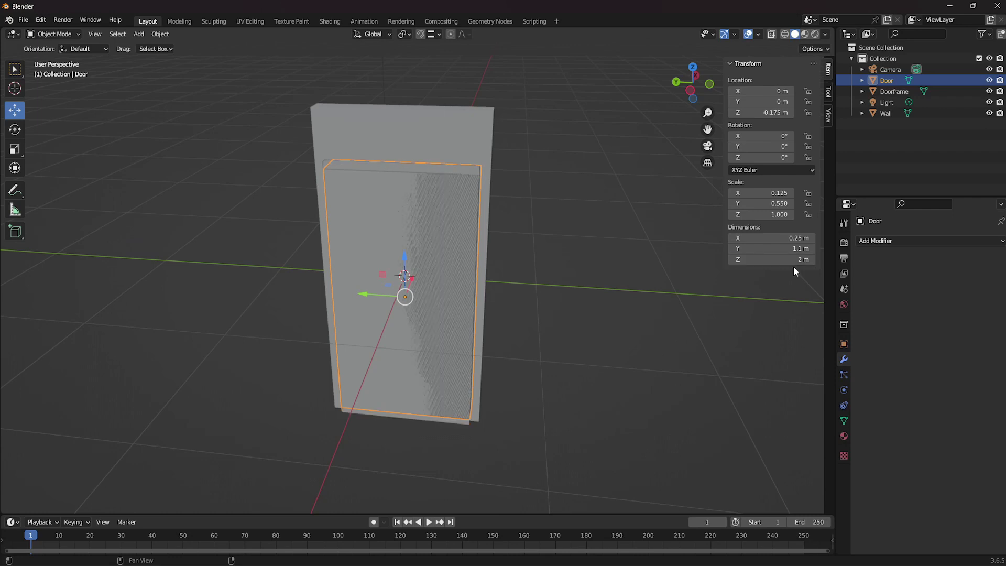
pyautogui.click(771, 250)
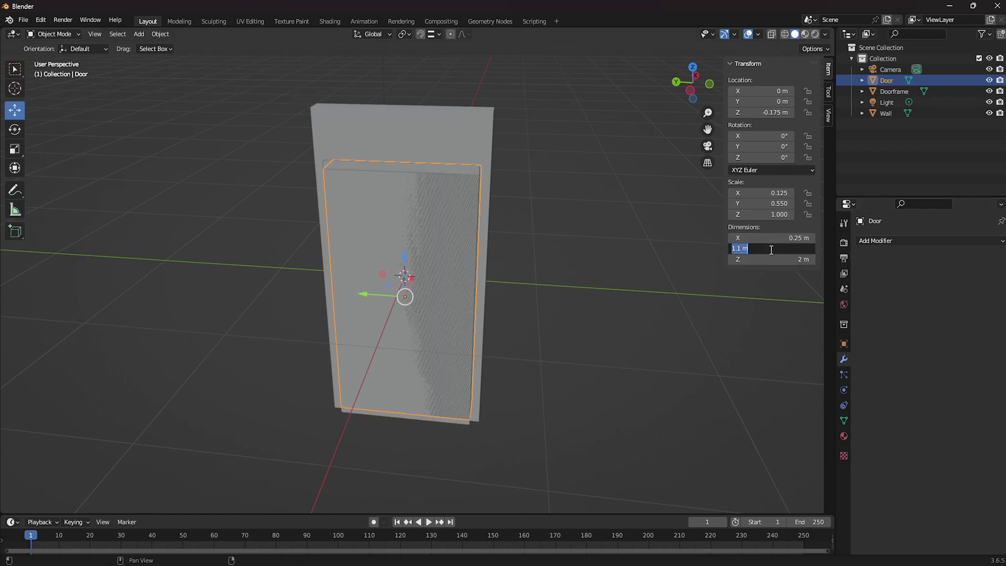
pyautogui.write('0.9')
pyautogui.press('Return')
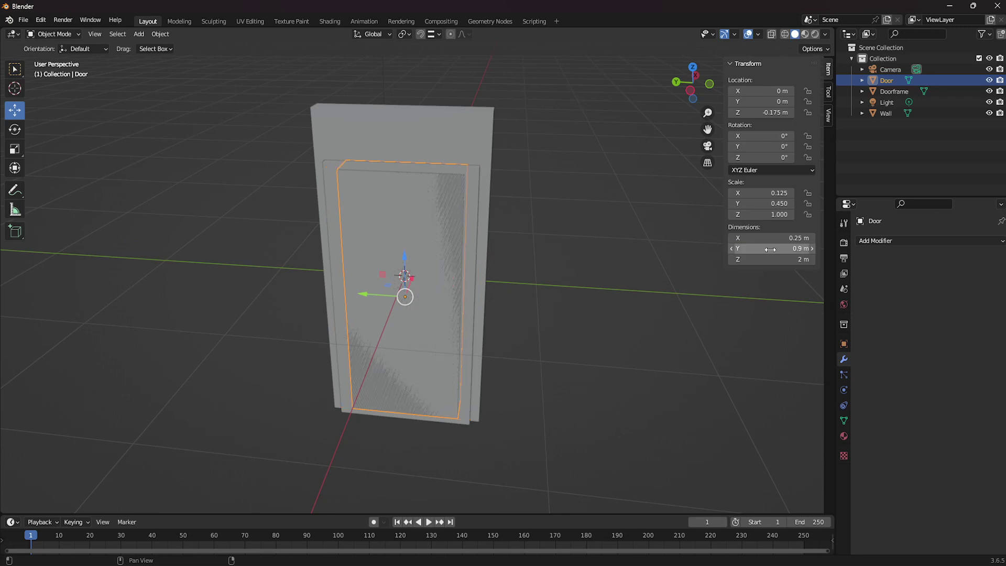
pyautogui.click(765, 241)
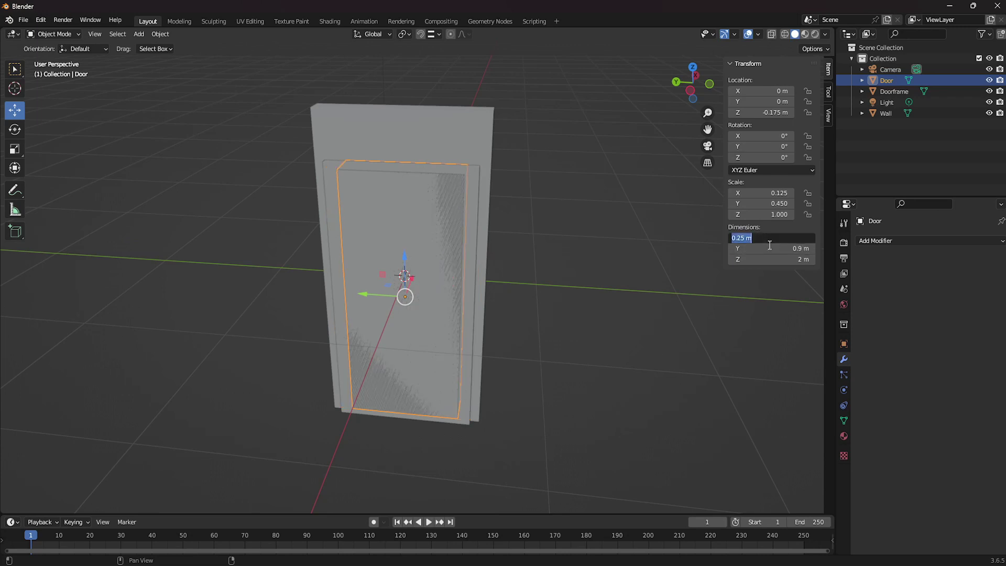
pyautogui.write('0.15')
pyautogui.press('Return')
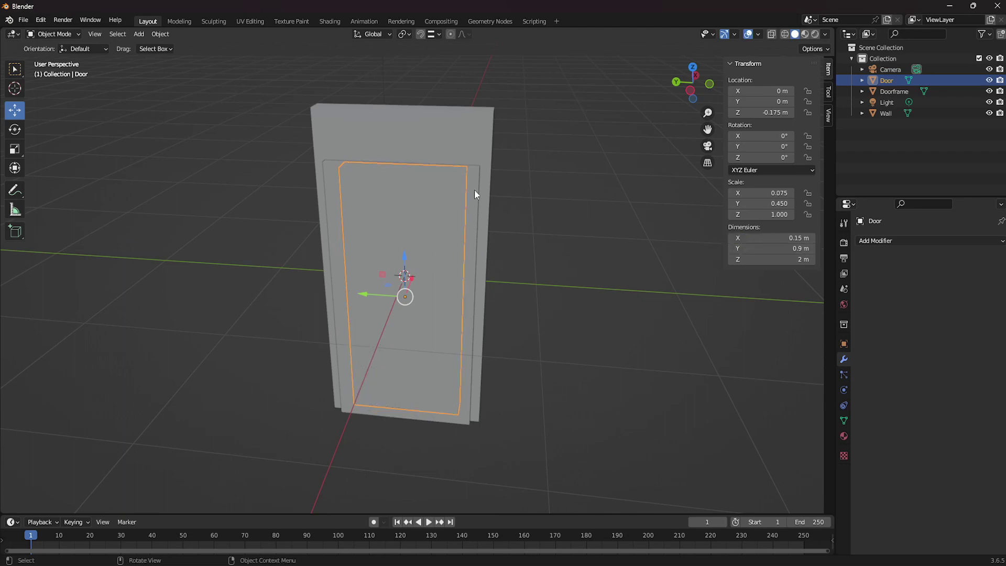
# - Enable snapping and move the Door straight down to Z -0.225 m, level with the doorframe's bottom edge
pyautogui.click(421, 35)
pyautogui.keyDown('shift'); pyautogui.moveTo(497, 203); pyautogui.dragTo(495, 155, button='middle'); pyautogui.keyUp('shift')
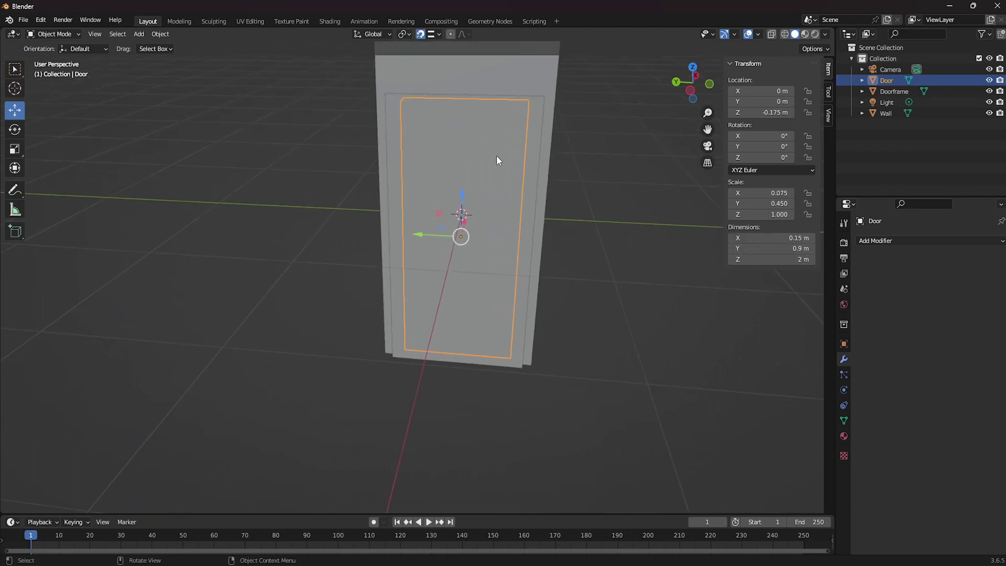
pyautogui.moveTo(459, 200)
pyautogui.mouseDown()
pyautogui.moveTo(461, 335)
pyautogui.moveTo(460, 216)
pyautogui.mouseUp()
pyautogui.keyDown('shift'); pyautogui.moveTo(466, 260); pyautogui.dragTo(516, 287, button='middle'); pyautogui.keyUp('shift')
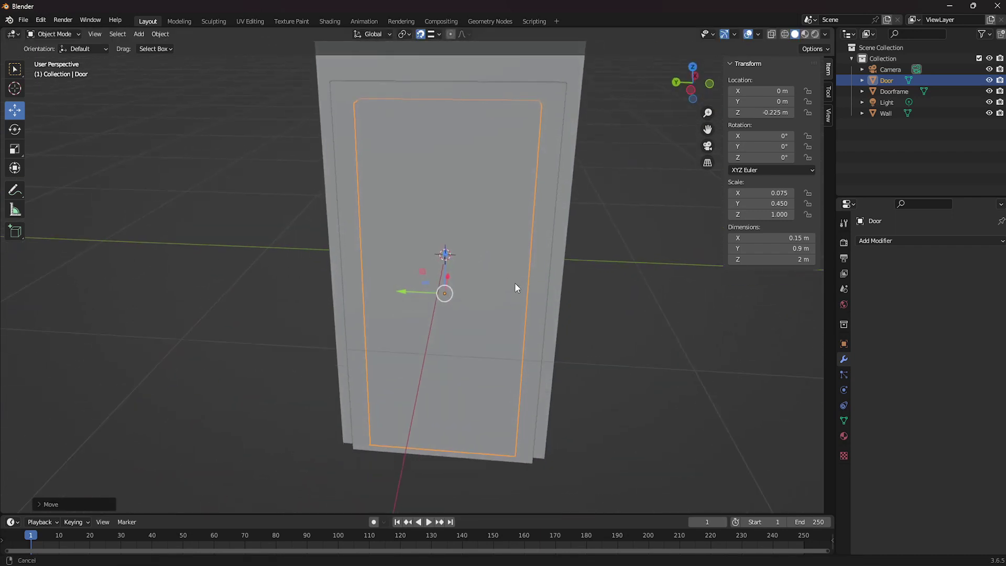
pyautogui.keyDown('shift'); pyautogui.moveTo(546, 197); pyautogui.dragTo(530, 221, button='middle'); pyautogui.keyUp('shift')
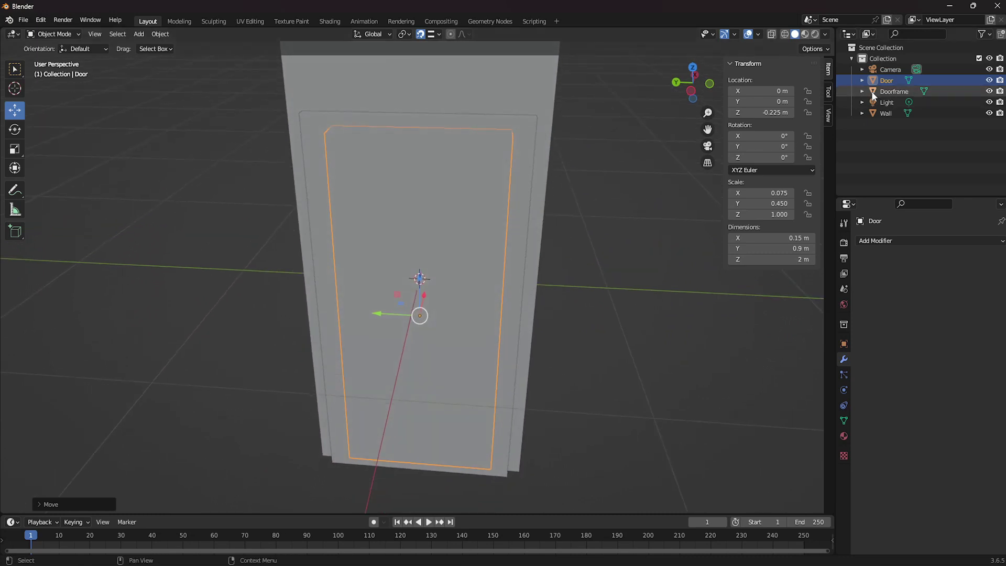
# - Copy and paste the Door object in place, hide the original Door, and select the copy
pyautogui.hotkey('ctrl', 'c')
pyautogui.hotkey('ctrl', 'v')
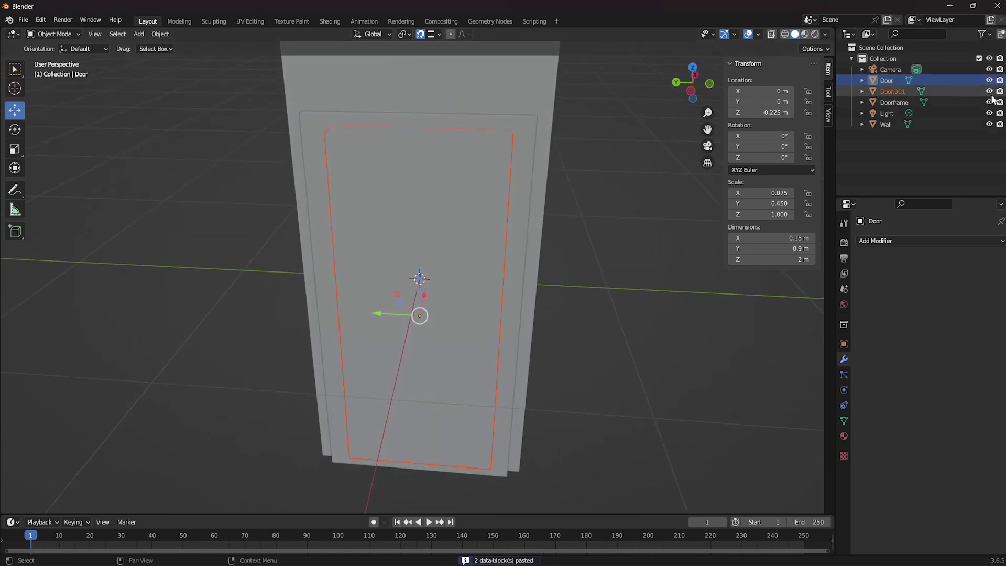
pyautogui.click(990, 82)
pyautogui.click(959, 91)
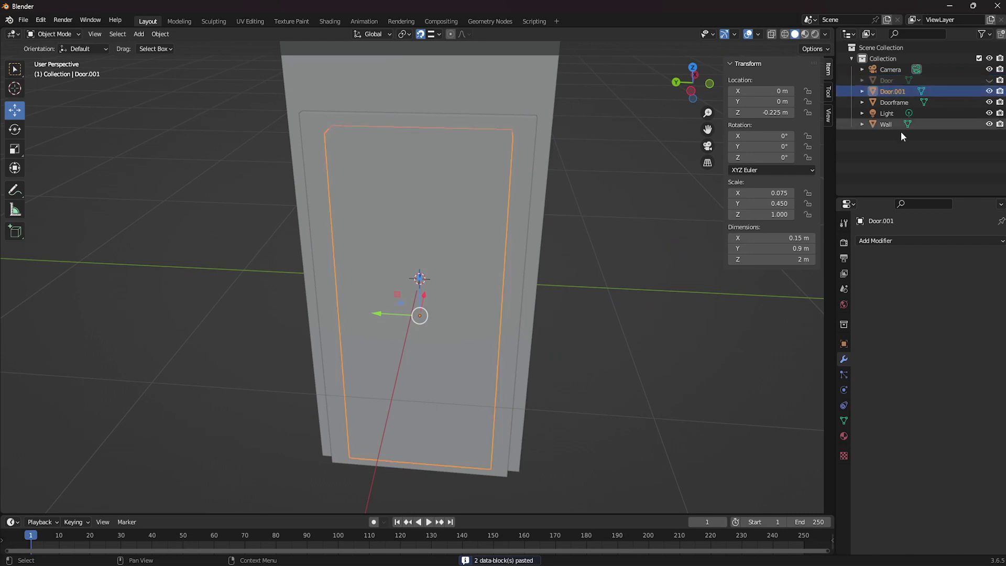
# - Scale the Door.001 cutter along X to a depth of about 0.55 m so it pokes through the doorframe
pyautogui.moveTo(435, 225); pyautogui.dragTo(402, 244, button='middle')
pyautogui.click(18, 157)
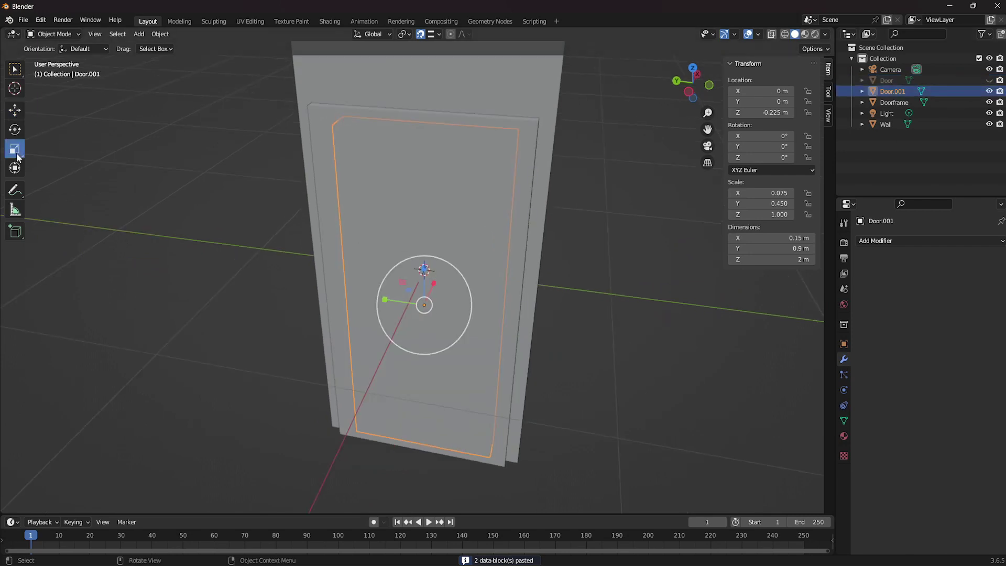
pyautogui.moveTo(590, 321); pyautogui.dragTo(519, 341, button='middle')
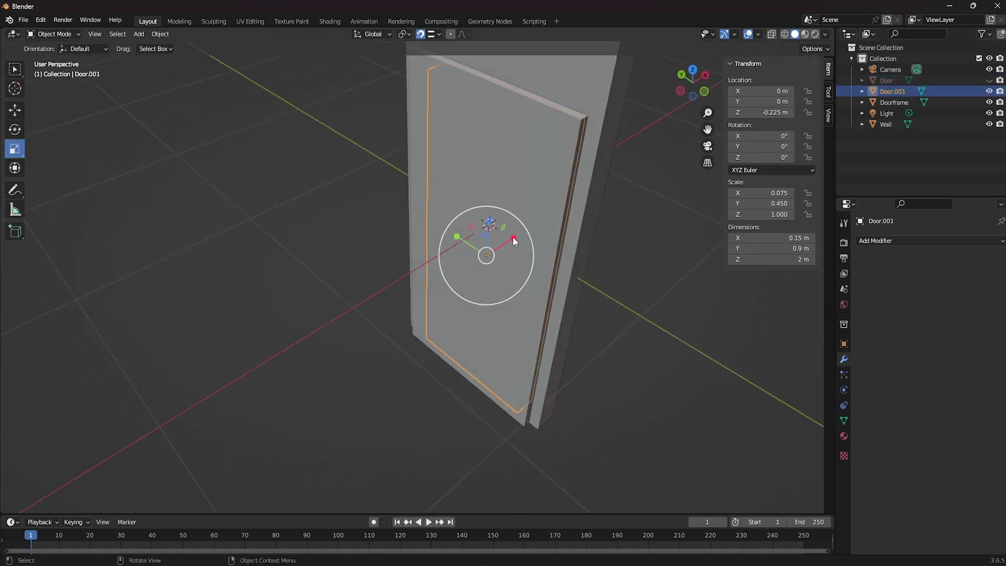
pyautogui.moveTo(513, 241); pyautogui.dragTo(585, 178)
pyautogui.moveTo(646, 201); pyautogui.dragTo(687, 185, button='middle')
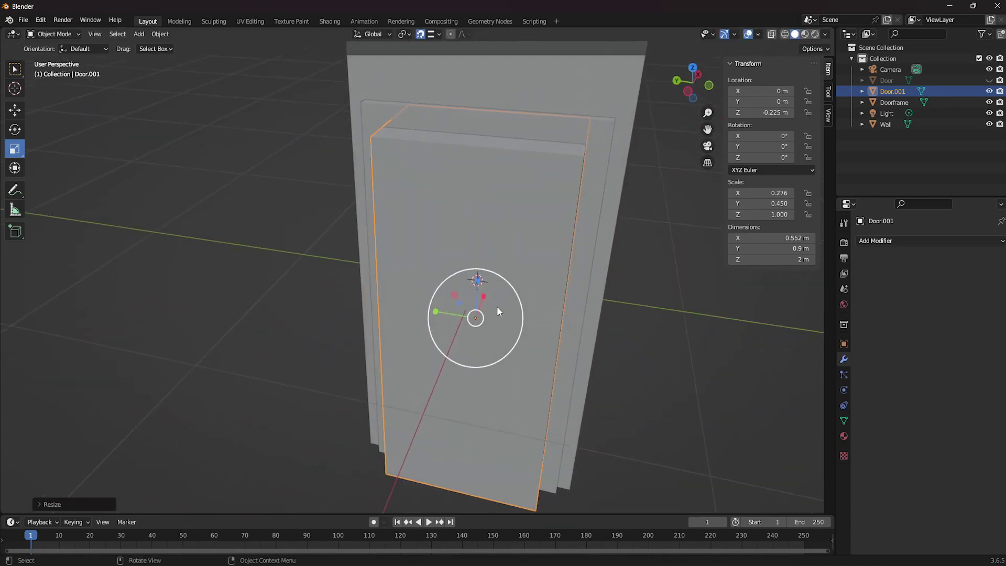
# - Move only the bottom face of Door.001 straight down below the frame, making the object about 2.18 m high, and return to Object Mode
pyautogui.moveTo(356, 325); pyautogui.dragTo(285, 177, button='middle')
pyautogui.press('Tab')
pyautogui.moveTo(339, 307); pyautogui.dragTo(487, 320, button='middle')
pyautogui.click(446, 283)
pyautogui.moveTo(440, 279); pyautogui.dragTo(415, 286, button='middle')
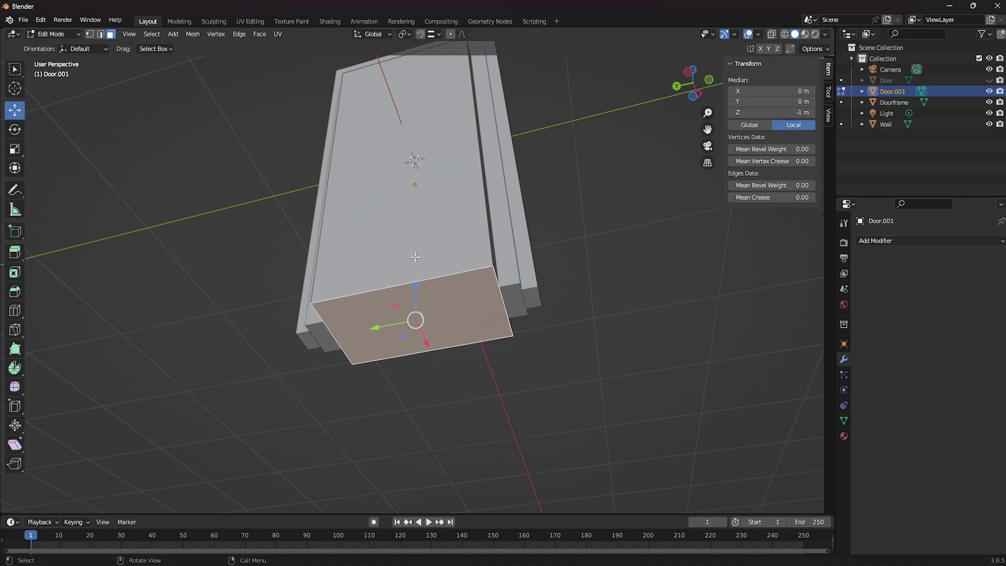
pyautogui.moveTo(414, 287); pyautogui.dragTo(415, 328)
pyautogui.moveTo(415, 327); pyautogui.dragTo(505, 137, button='middle')
pyautogui.moveTo(553, 171)
pyautogui.mouseDown(button='middle')
pyautogui.moveTo(442, 135)
pyautogui.moveTo(560, 163)
pyautogui.moveTo(548, 157)
pyautogui.mouseUp(button='middle')
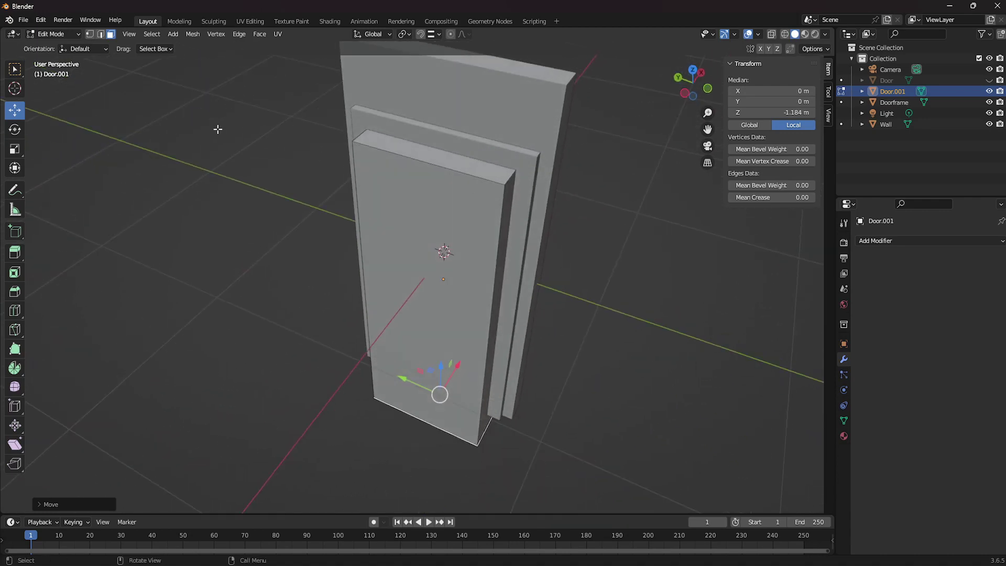
pyautogui.press('Tab')
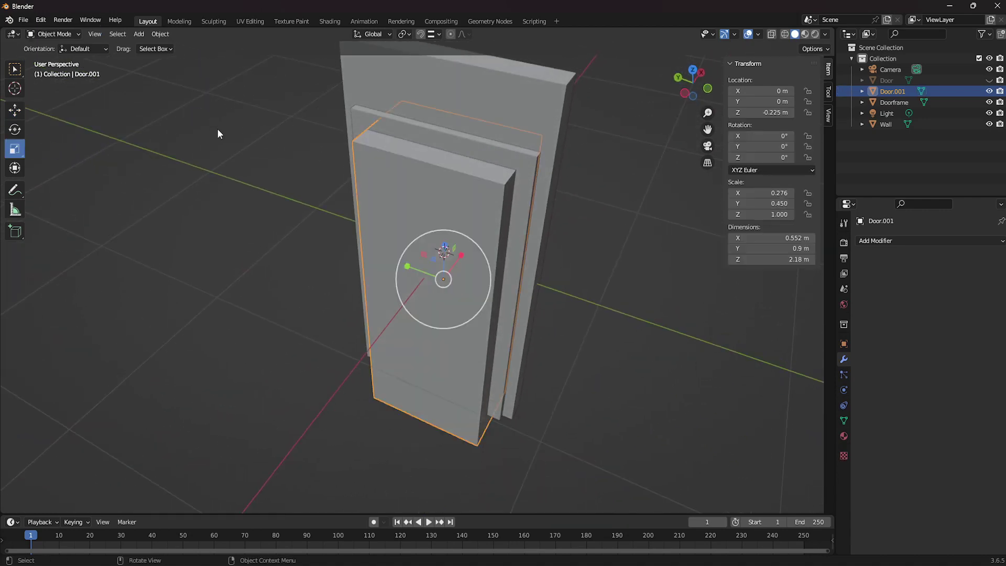
# - Add a Boolean Difference modifier to the Doorframe with Door.001 as the cutting object, and apply it
pyautogui.click(463, 148)
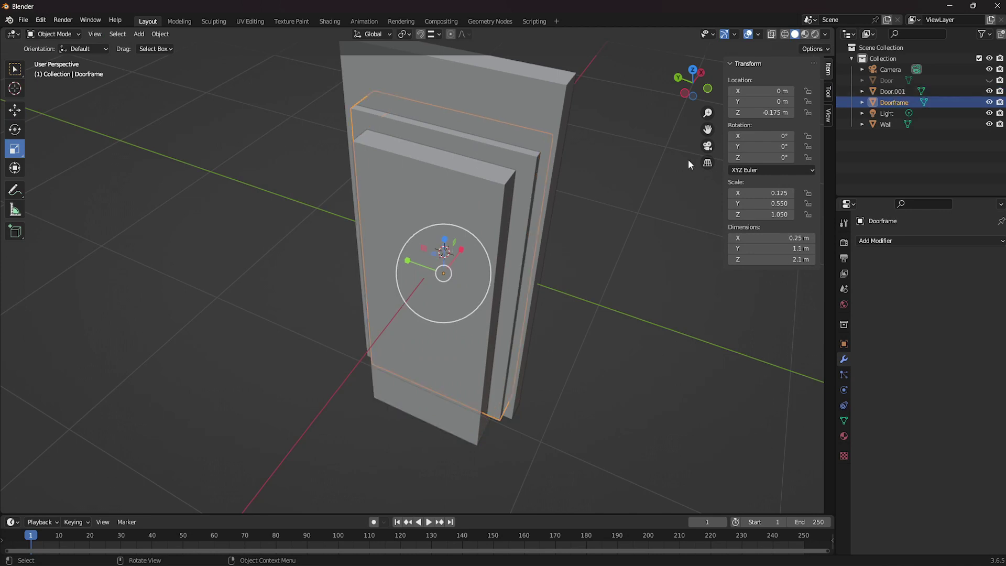
pyautogui.click(876, 244)
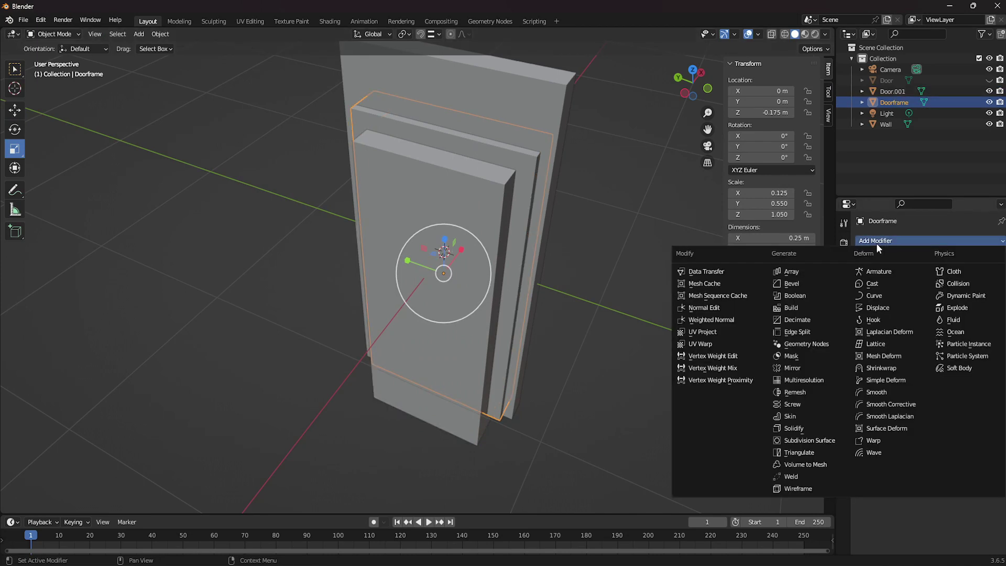
pyautogui.click(796, 297)
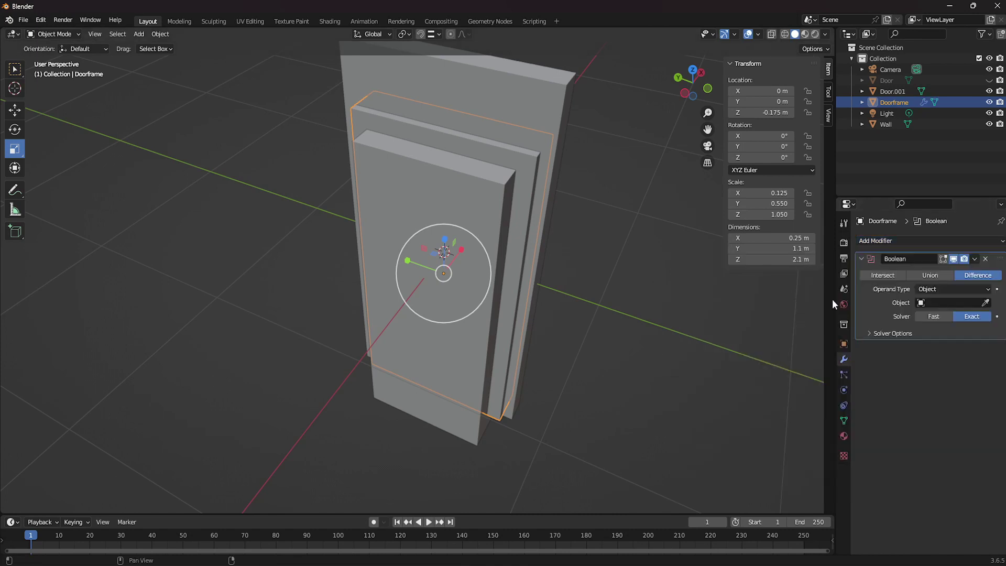
pyautogui.click(986, 303)
pyautogui.click(481, 198)
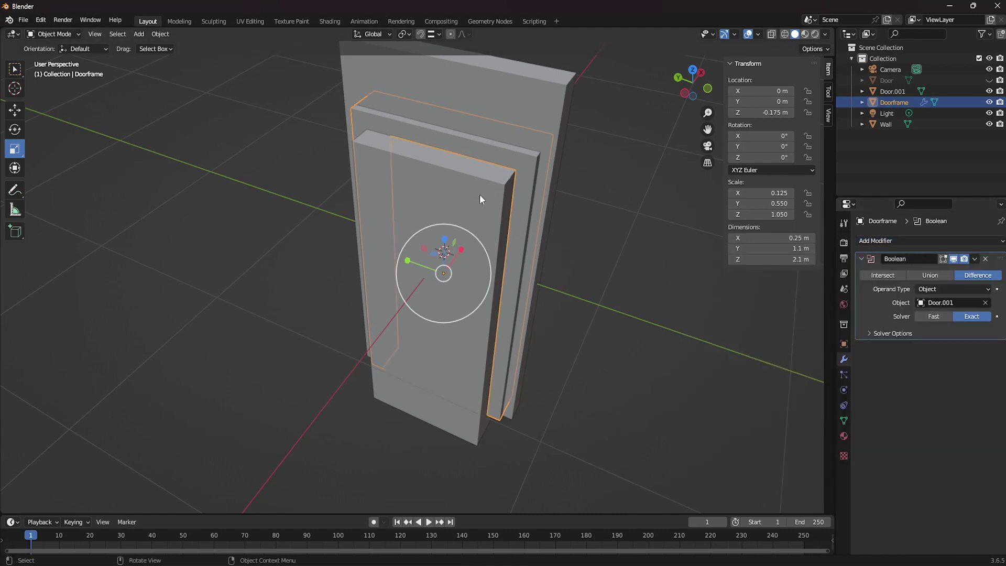
pyautogui.moveTo(480, 195)
pyautogui.mouseDown(button='middle')
pyautogui.moveTo(489, 188)
pyautogui.moveTo(470, 192)
pyautogui.mouseUp(button='middle')
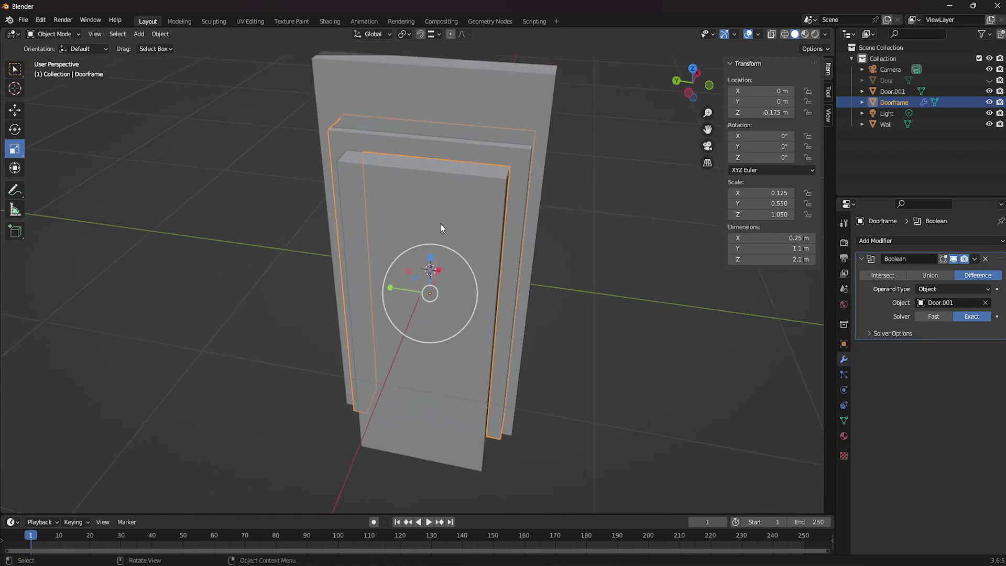
pyautogui.moveTo(440, 224); pyautogui.dragTo(472, 238, button='middle')
pyautogui.click(973, 259)
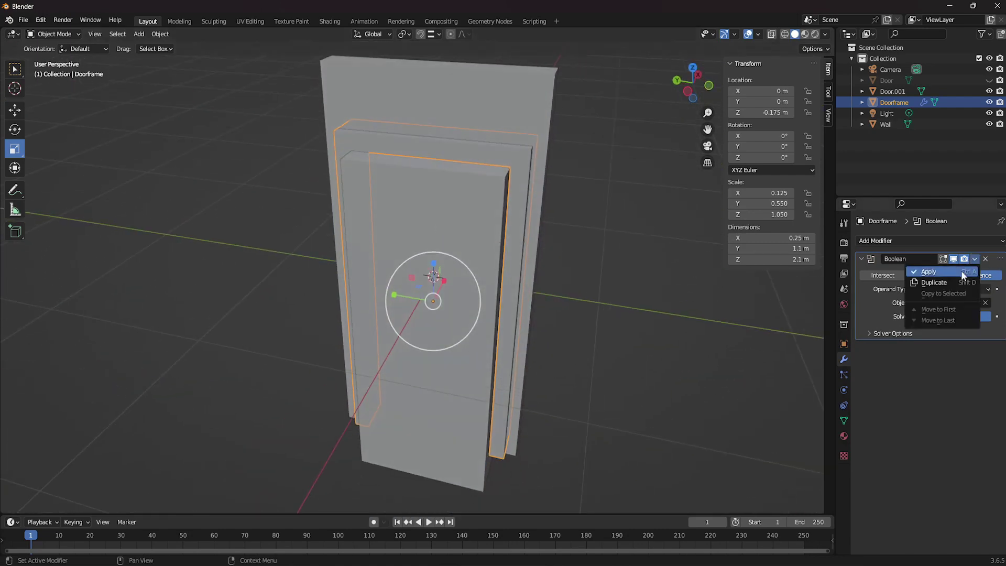
pyautogui.click(939, 274)
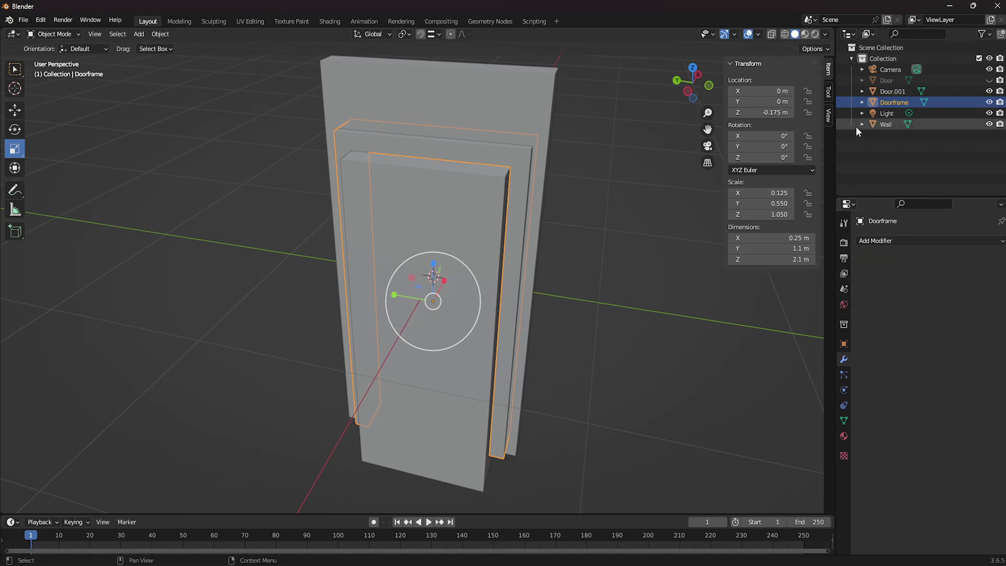
# - Delete the Door.001 cutter, unhide the original Door, and select it
pyautogui.click(892, 94)
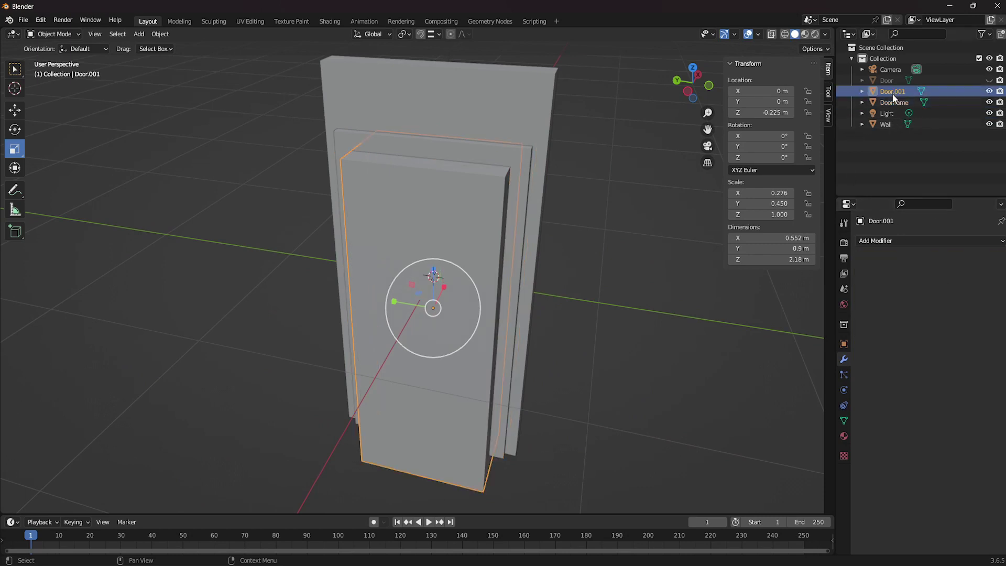
pyautogui.press('Delete')
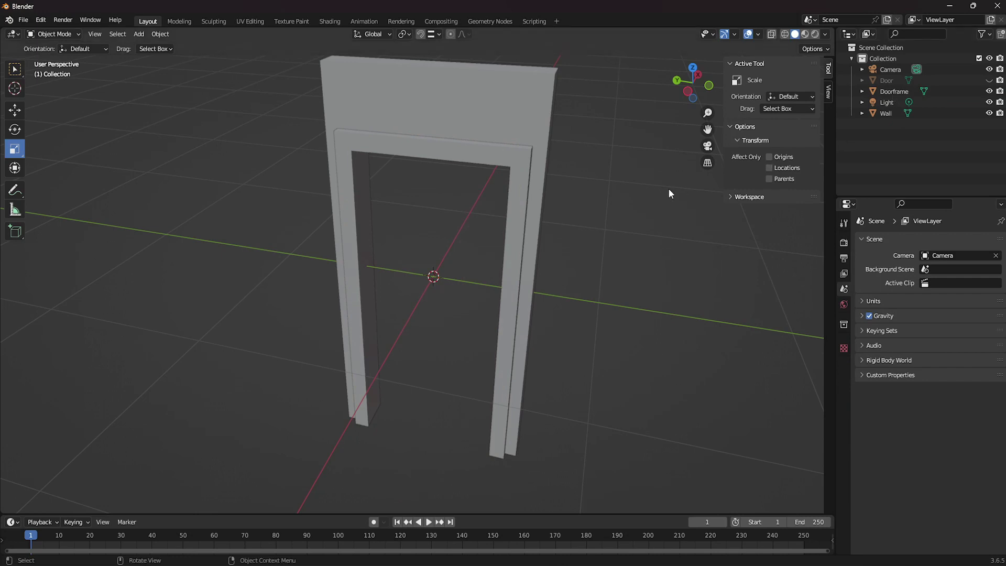
pyautogui.click(988, 80)
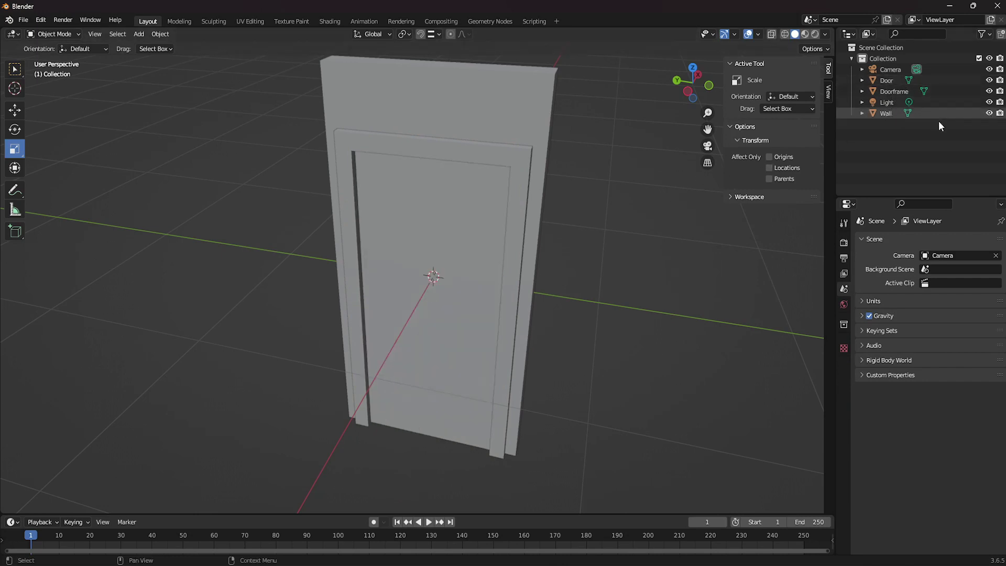
pyautogui.moveTo(681, 168); pyautogui.dragTo(491, 217, button='middle')
pyautogui.click(429, 220)
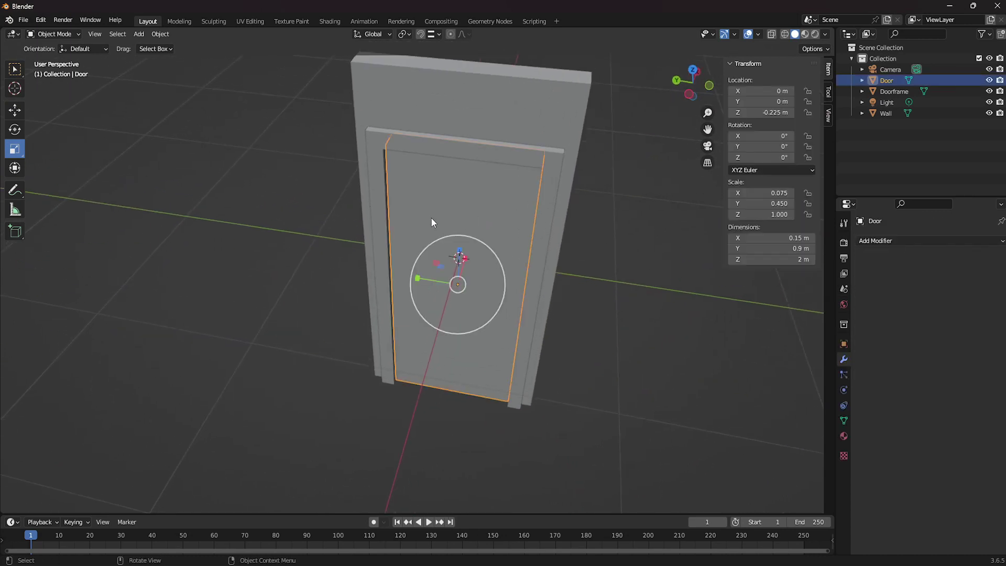
pyautogui.moveTo(442, 256); pyautogui.dragTo(462, 311, button='middle')
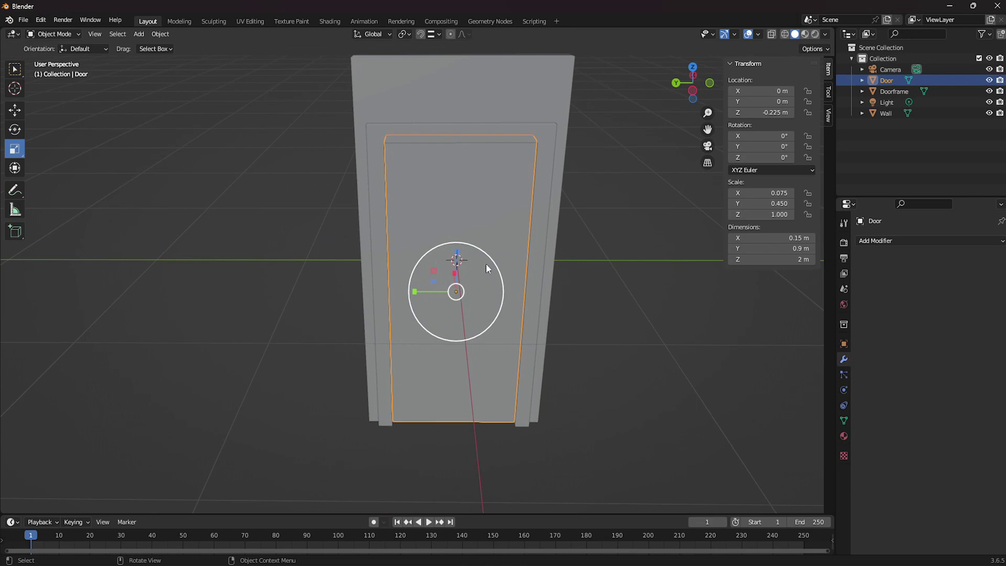
pyautogui.moveTo(487, 268); pyautogui.dragTo(423, 272, button='middle')
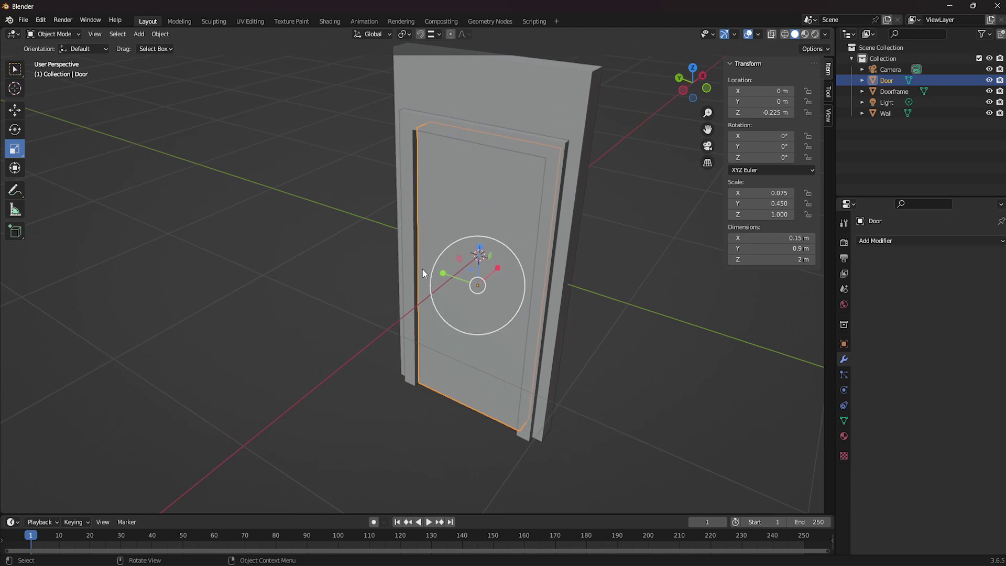
pyautogui.scroll(2, 430, 270)
pyautogui.scroll(-2, 436, 271)
pyautogui.click(20, 131)
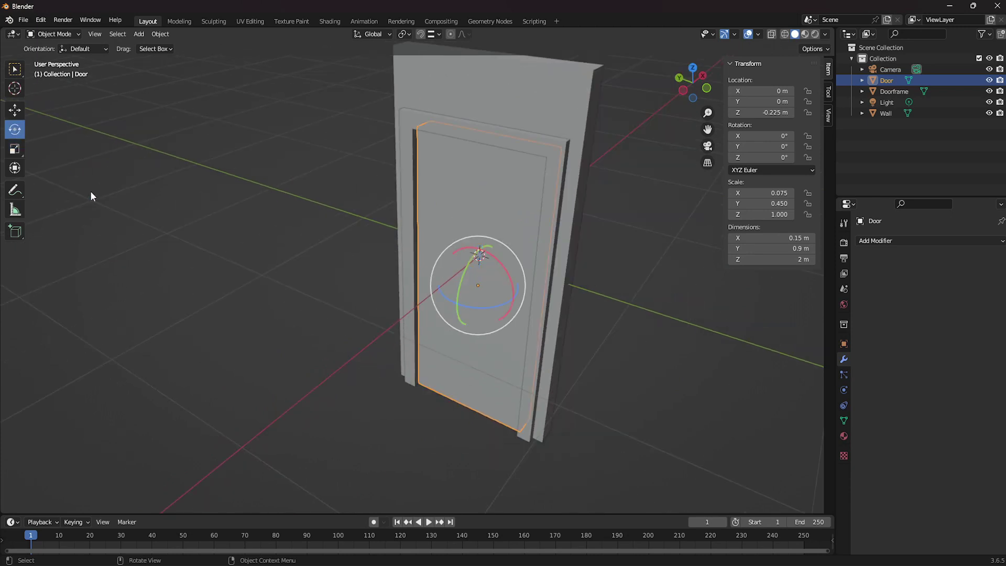
pyautogui.moveTo(90, 191); pyautogui.dragTo(79, 170, button='middle')
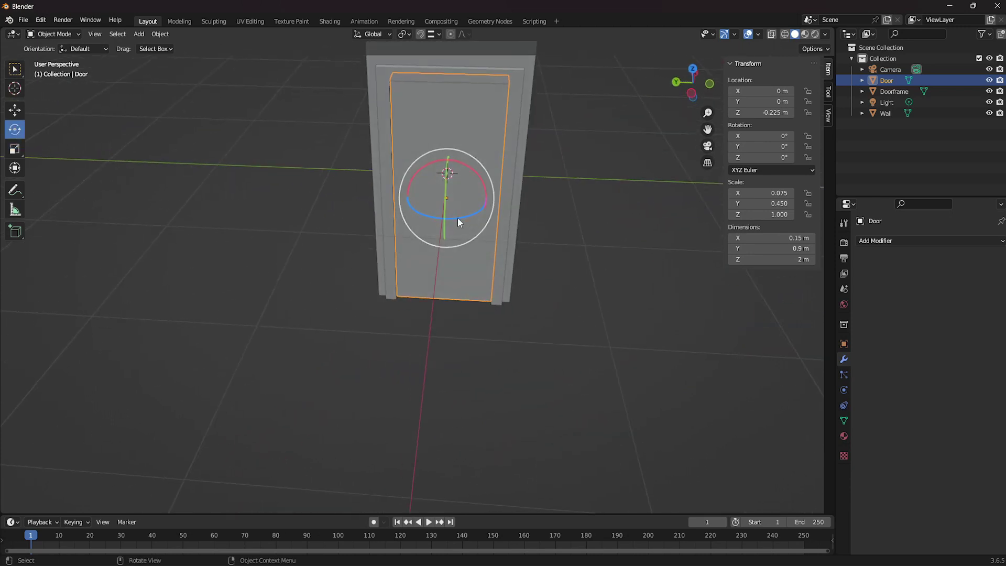
pyautogui.moveTo(457, 221)
pyautogui.mouseDown()
pyautogui.moveTo(503, 220)
pyautogui.moveTo(601, 162)
pyautogui.moveTo(452, 239)
pyautogui.mouseUp()
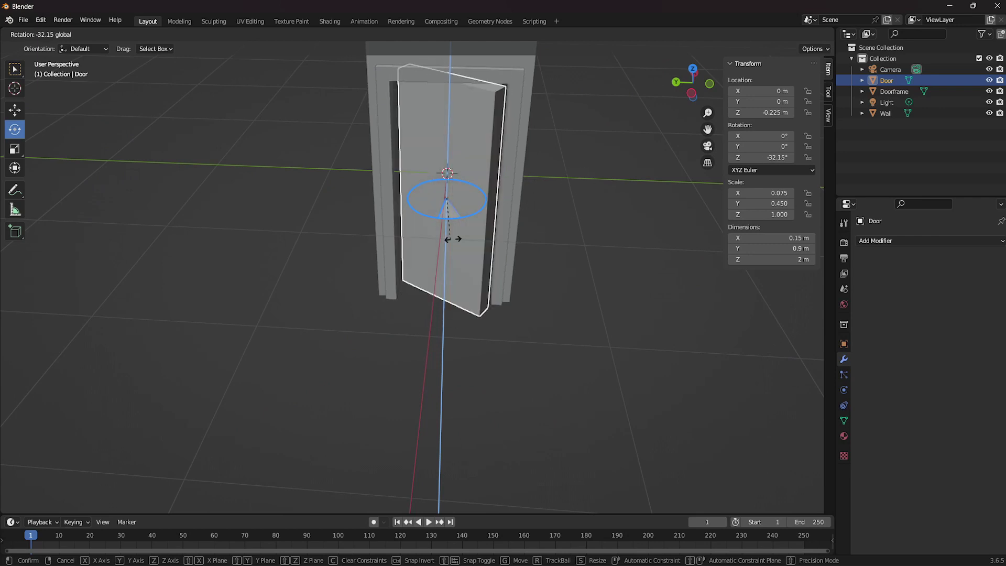
pyautogui.rightClick(453, 238)
pyautogui.scroll(-2, 509, 343)
pyautogui.scroll(4, 461, 310)
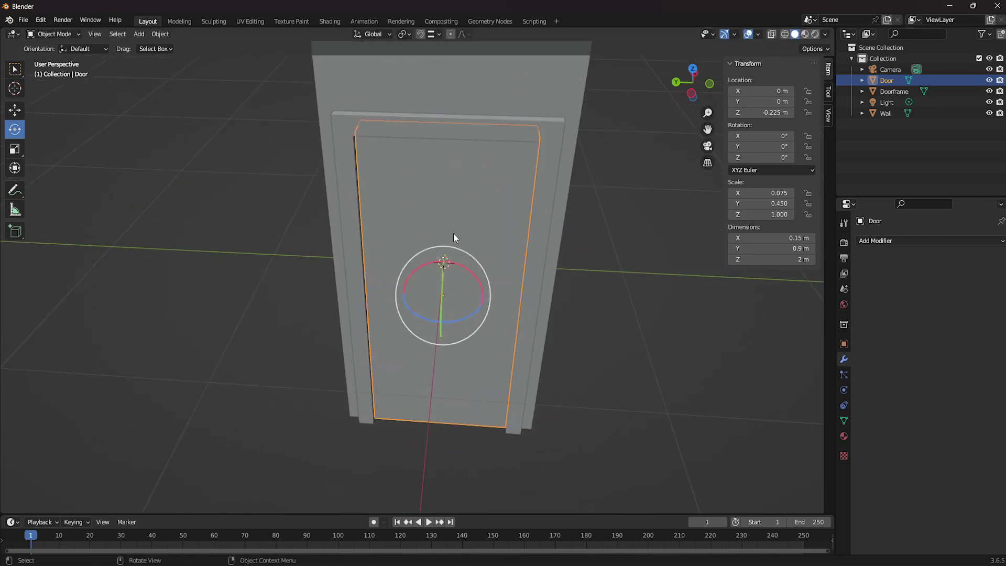
# - In Edit Mode, select only the Door's front vertical edge on the positive Y side
pyautogui.press('Tab')
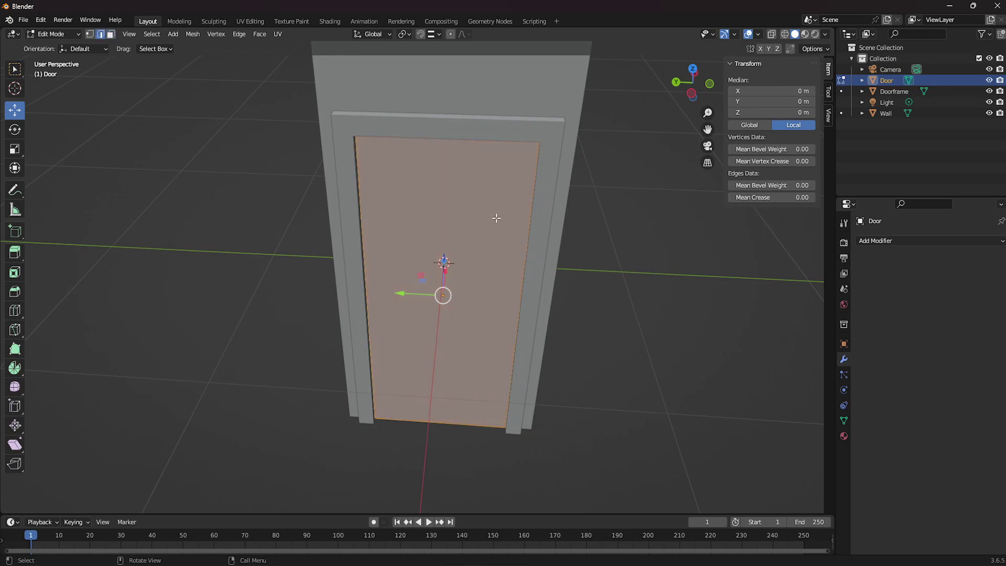
pyautogui.moveTo(496, 218); pyautogui.dragTo(550, 283, button='middle')
pyautogui.click(550, 281)
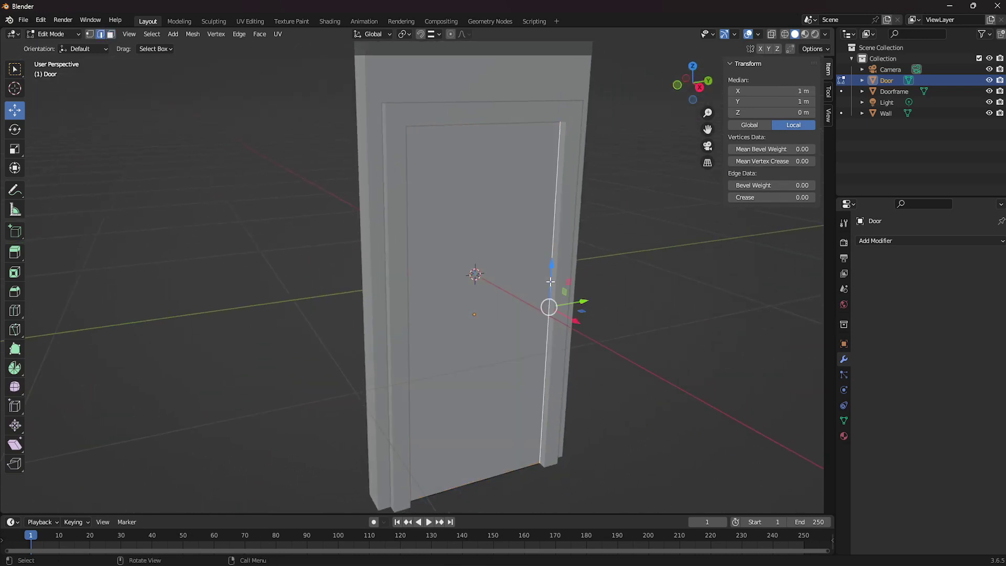
pyautogui.moveTo(545, 317); pyautogui.dragTo(559, 243, button='middle')
pyautogui.moveTo(515, 178); pyautogui.dragTo(524, 251, button='middle')
pyautogui.scroll(4, 492, 262)
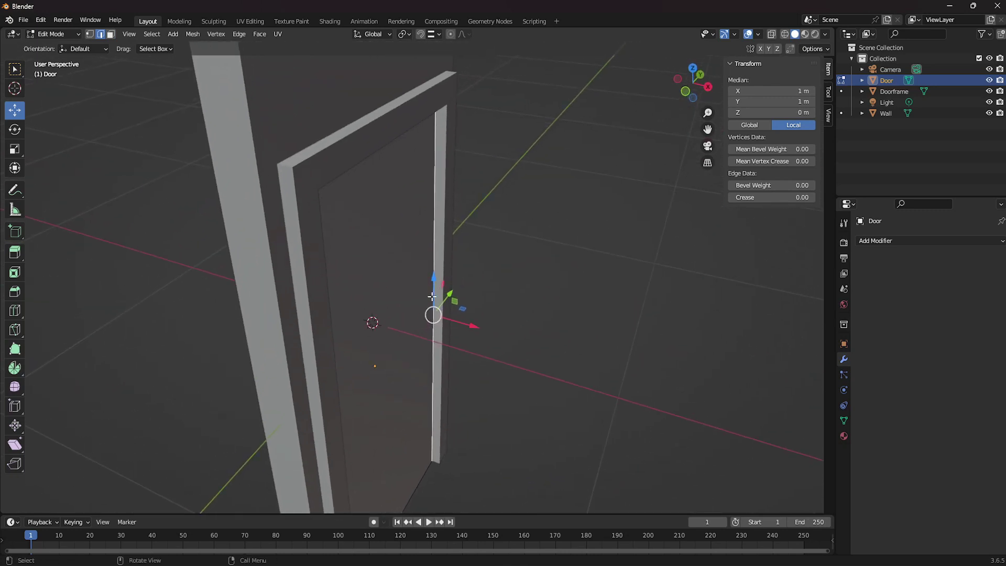
pyautogui.scroll(-4, 432, 296)
pyautogui.moveTo(400, 304); pyautogui.dragTo(462, 305, button='middle')
pyautogui.scroll(6, 453, 300)
pyautogui.keyDown('shift'); pyautogui.click(439, 279); pyautogui.keyUp('shift')
pyautogui.scroll(2, 449, 312)
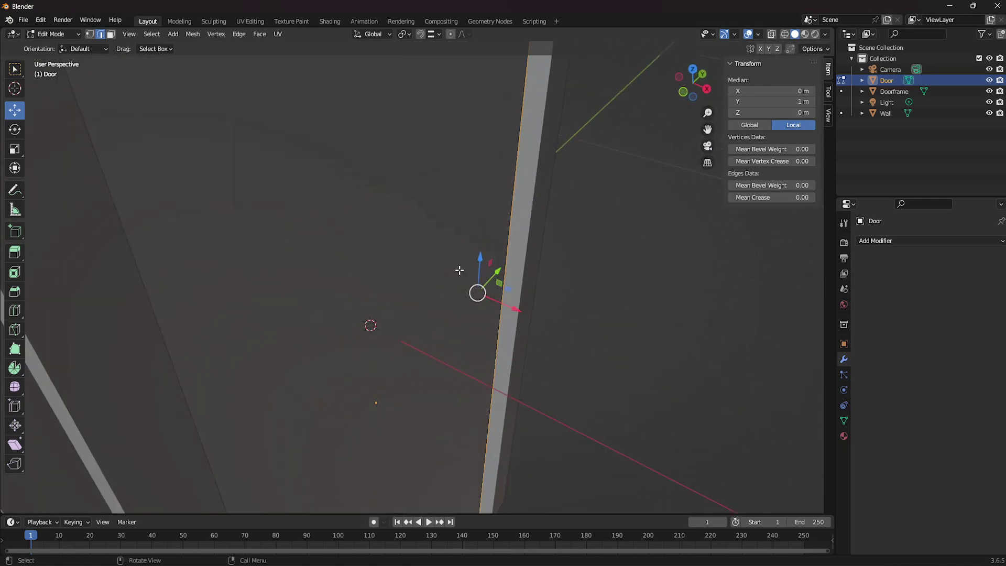
pyautogui.scroll(-3, 471, 282)
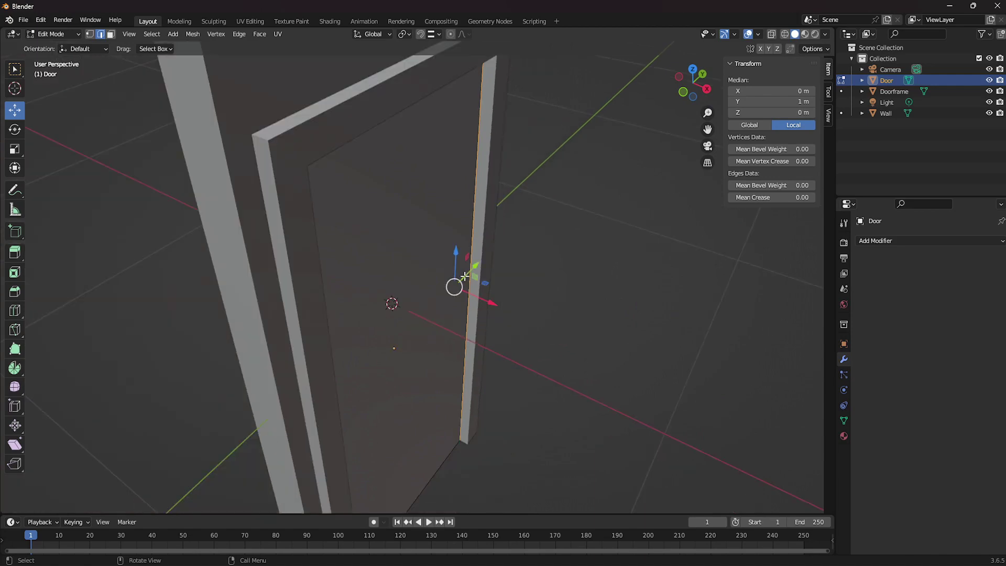
pyautogui.moveTo(478, 250)
pyautogui.mouseDown(button='middle')
pyautogui.moveTo(442, 198)
pyautogui.moveTo(422, 231)
pyautogui.moveTo(485, 250)
pyautogui.moveTo(470, 244)
pyautogui.mouseUp(button='middle')
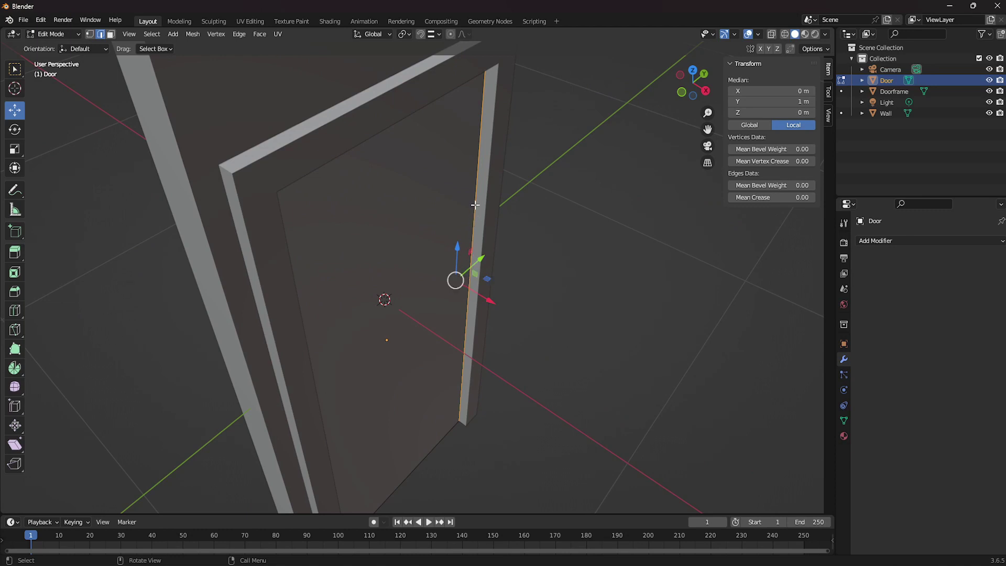
pyautogui.click(473, 236)
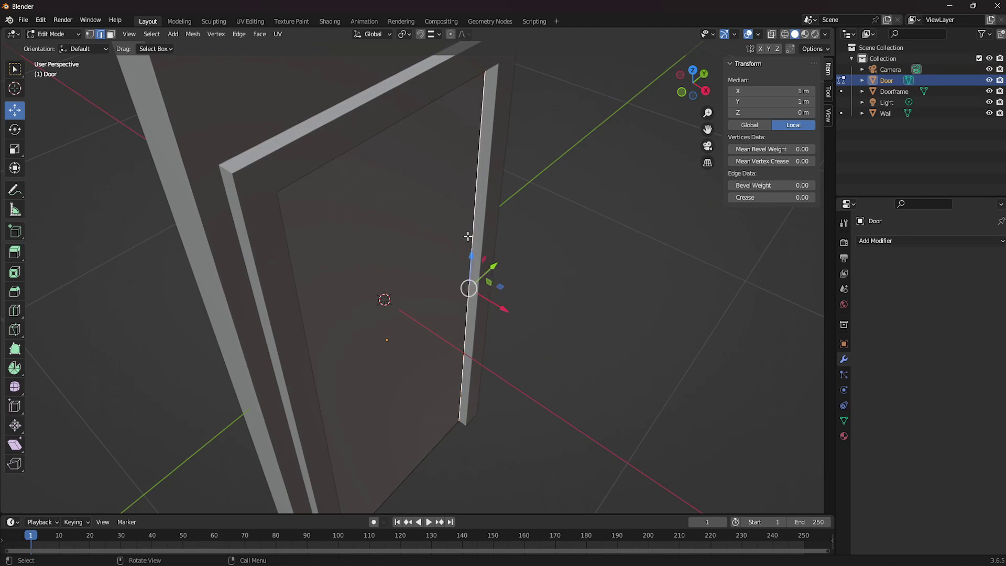
# - Snap the 3D cursor to the selected door edge and return to Object Mode
pyautogui.moveTo(419, 286); pyautogui.dragTo(404, 296, button='middle')
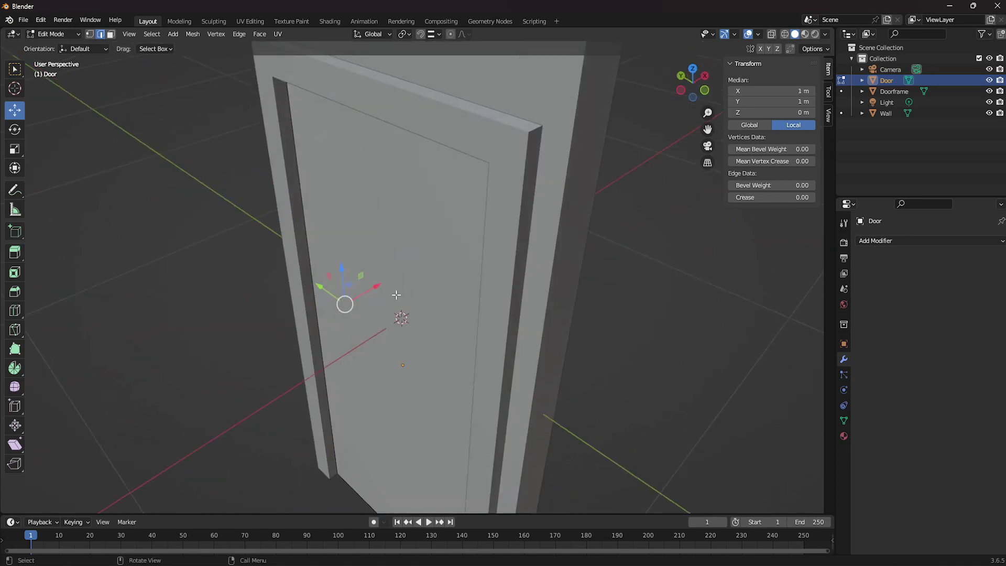
pyautogui.hotkey('shift', 's')
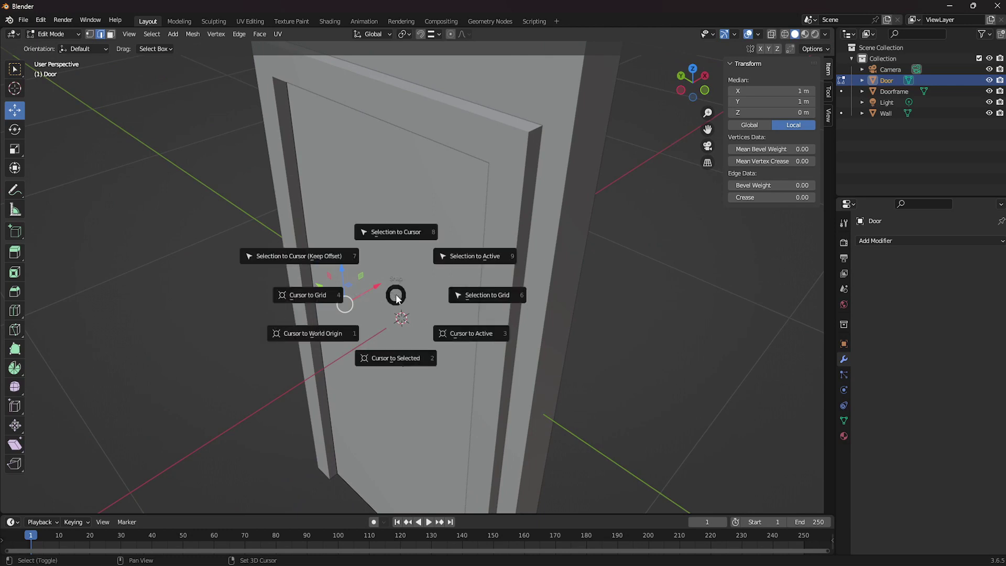
pyautogui.click(384, 358)
pyautogui.moveTo(386, 359); pyautogui.dragTo(376, 277, button='middle')
pyautogui.moveTo(425, 298)
pyautogui.mouseDown(button='middle')
pyautogui.moveTo(434, 301)
pyautogui.moveTo(304, 265)
pyautogui.moveTo(433, 302)
pyautogui.mouseUp(button='middle')
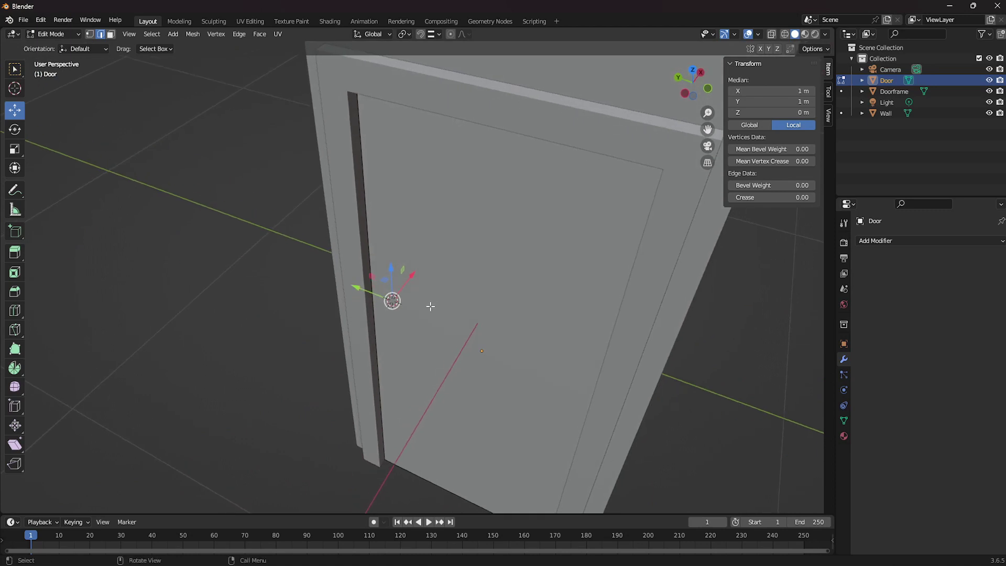
pyautogui.press('Tab')
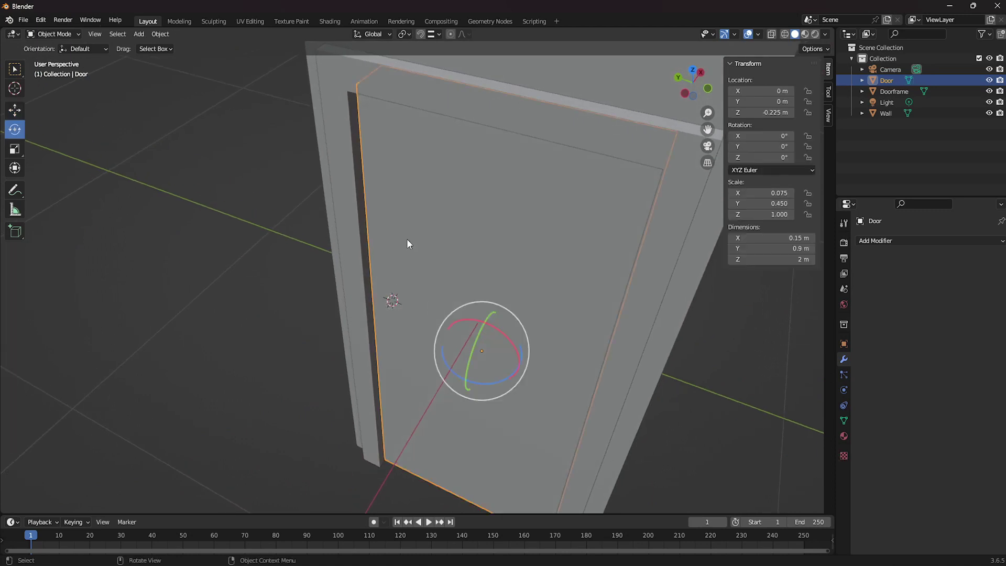
pyautogui.moveTo(450, 239); pyautogui.dragTo(400, 265, button='middle')
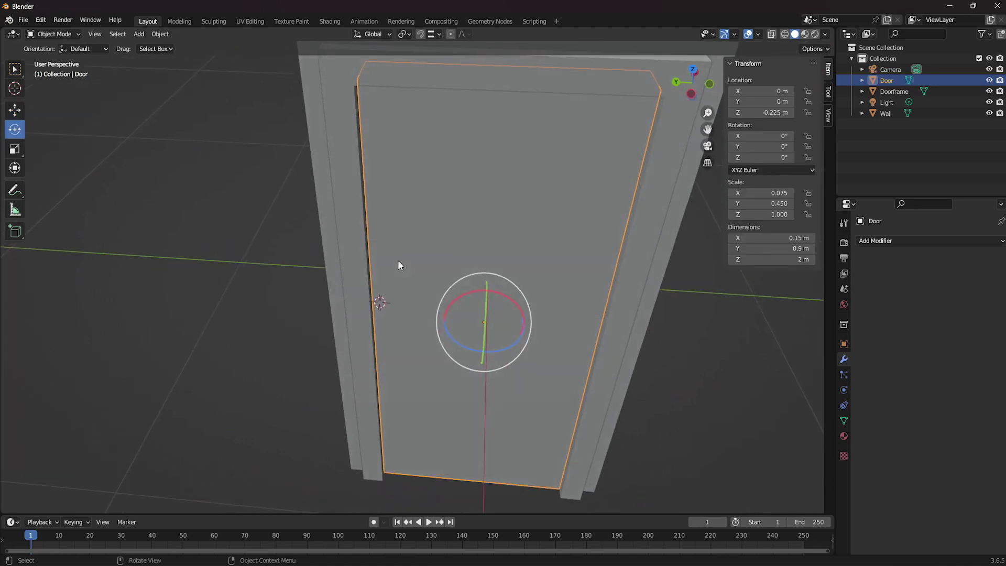
# - Set the Door's origin to the 3D cursor at its front vertical edge
pyautogui.rightClick(436, 226)
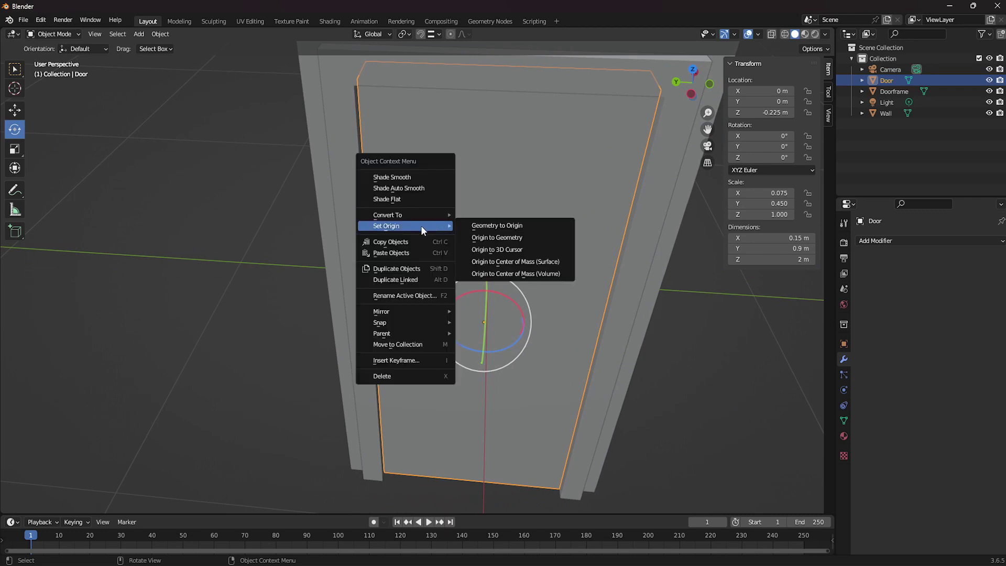
pyautogui.click(492, 250)
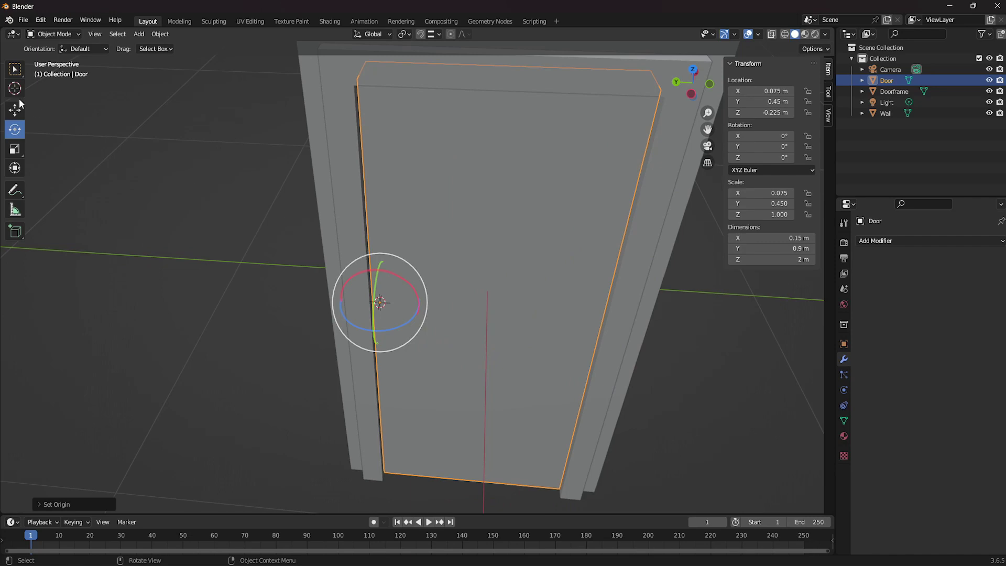
# - Try rotating the Door about the Z axis around its edge pivot, and undo the rotation
pyautogui.moveTo(311, 305); pyautogui.dragTo(397, 344, button='middle')
pyautogui.moveTo(408, 314); pyautogui.dragTo(456, 320)
pyautogui.moveTo(498, 295); pyautogui.dragTo(460, 271, button='middle')
pyautogui.hotkey('ctrl', 'z')
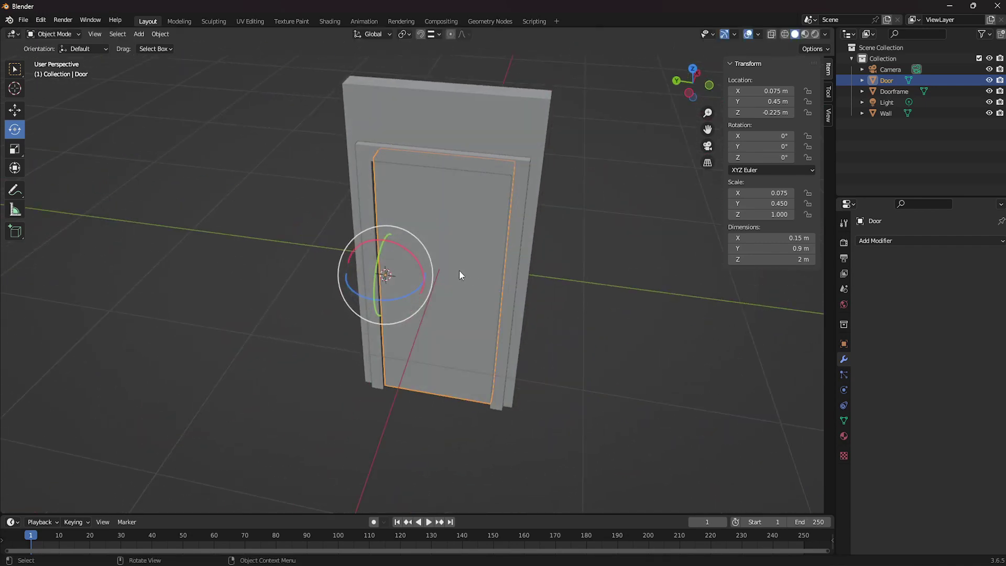
# - Set the Door's X dimension to 0.1 m
pyautogui.click(15, 110)
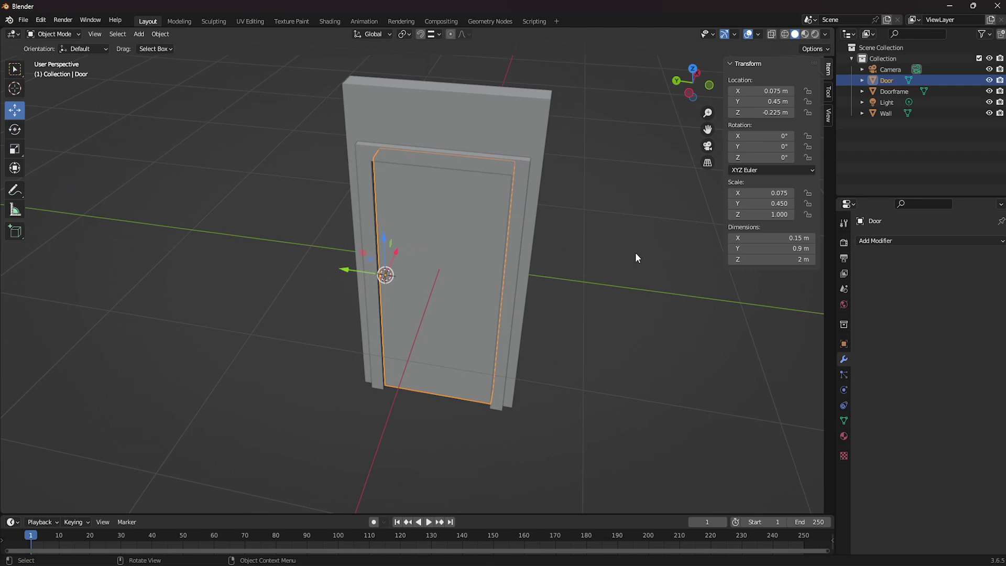
pyautogui.click(790, 237)
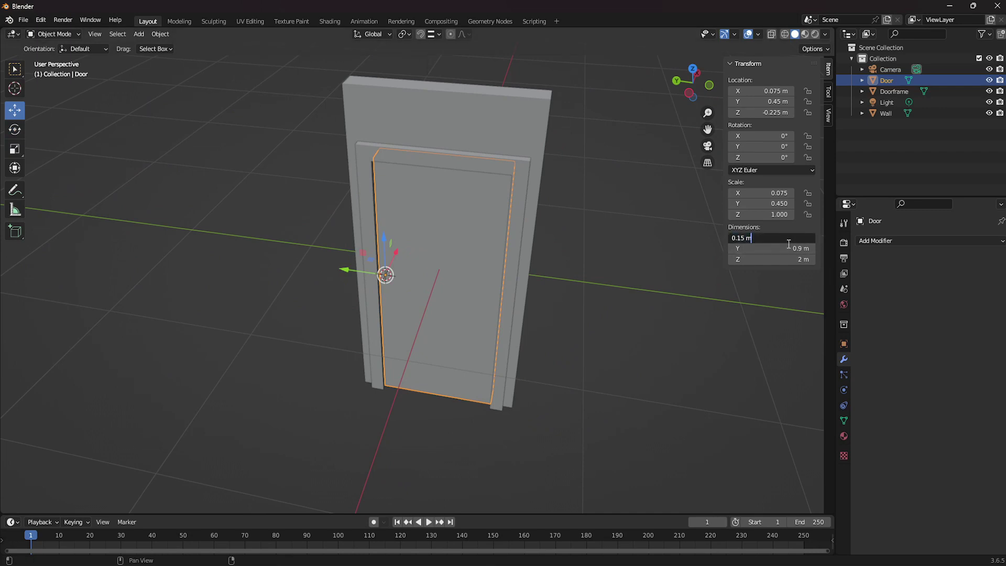
pyautogui.press('Return')
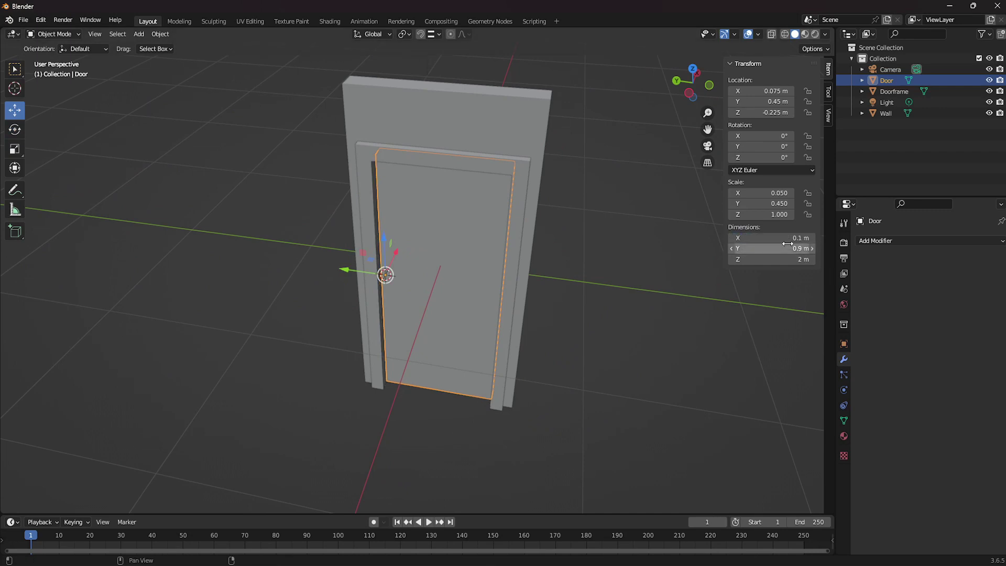
# - Try swinging the Door open by about 29° around the Z axis, and cancel the rotation
pyautogui.moveTo(520, 230); pyautogui.dragTo(456, 215, button='middle')
pyautogui.click(21, 132)
pyautogui.moveTo(422, 281); pyautogui.dragTo(461, 287)
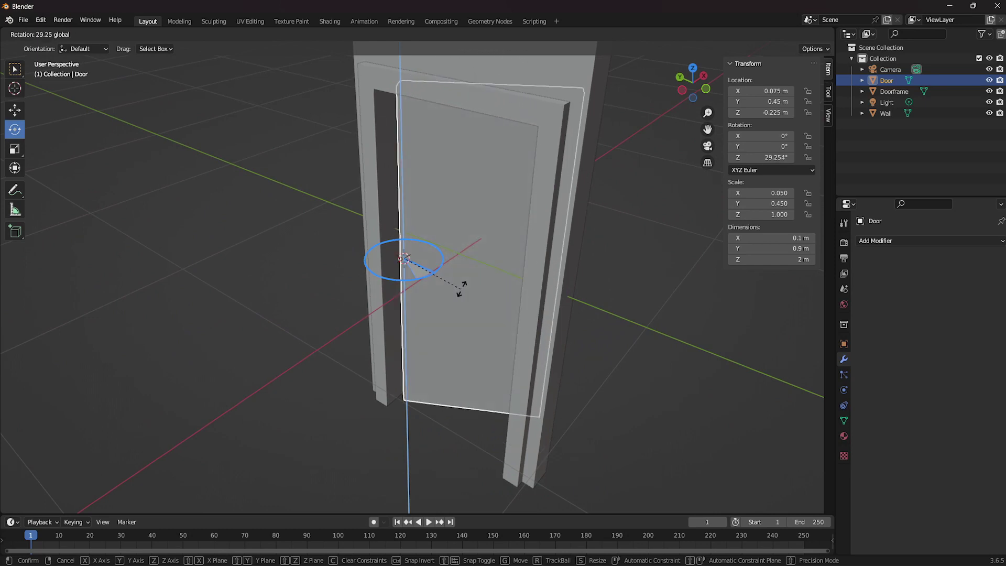
pyautogui.press('Escape')
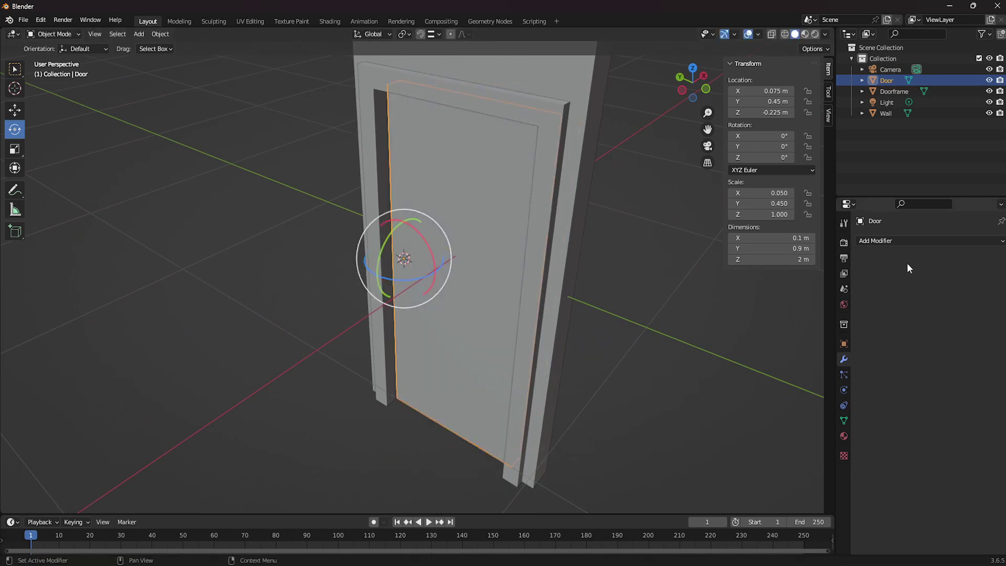
# - Set the Door's X dimension to 0.06 m and rotate it about 19° around the Z axis
pyautogui.click(781, 238)
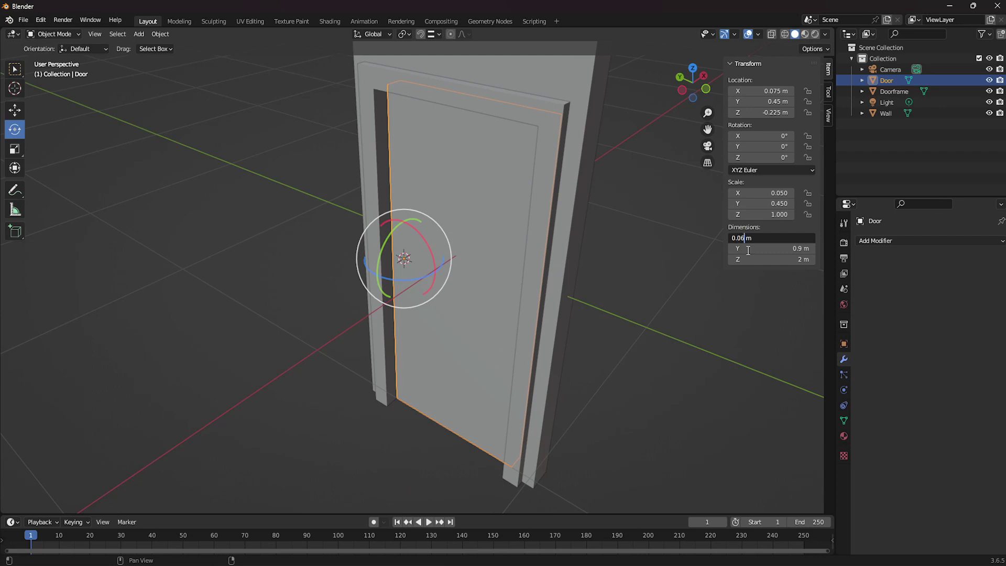
pyautogui.press('Return')
pyautogui.moveTo(492, 282); pyautogui.dragTo(573, 296, button='middle')
pyautogui.moveTo(574, 297); pyautogui.dragTo(564, 312)
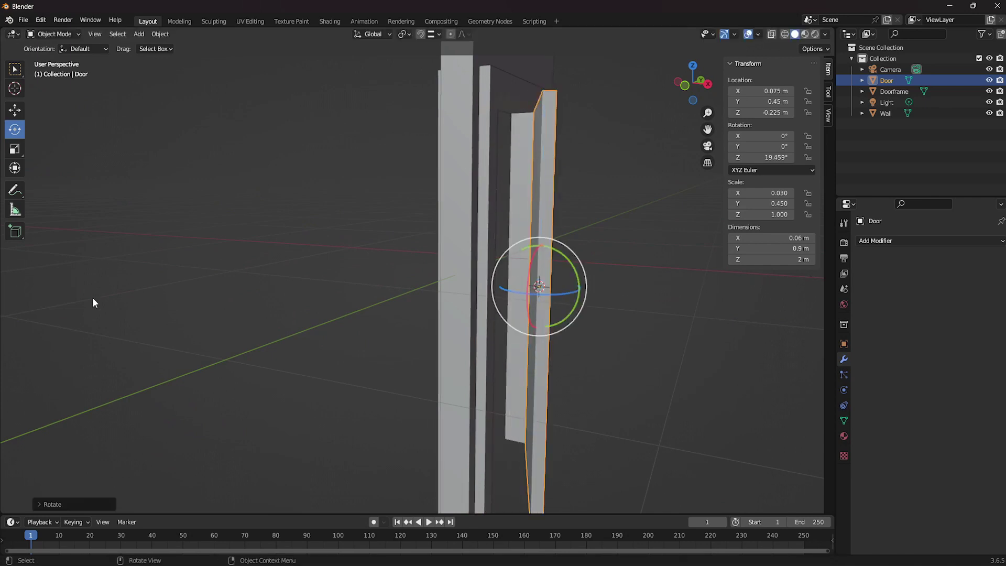
# - Swing the Door further open to a Z rotation of about 63° and deselect it
pyautogui.scroll(-3, 586, 251)
pyautogui.moveTo(586, 251); pyautogui.dragTo(470, 363, button='middle')
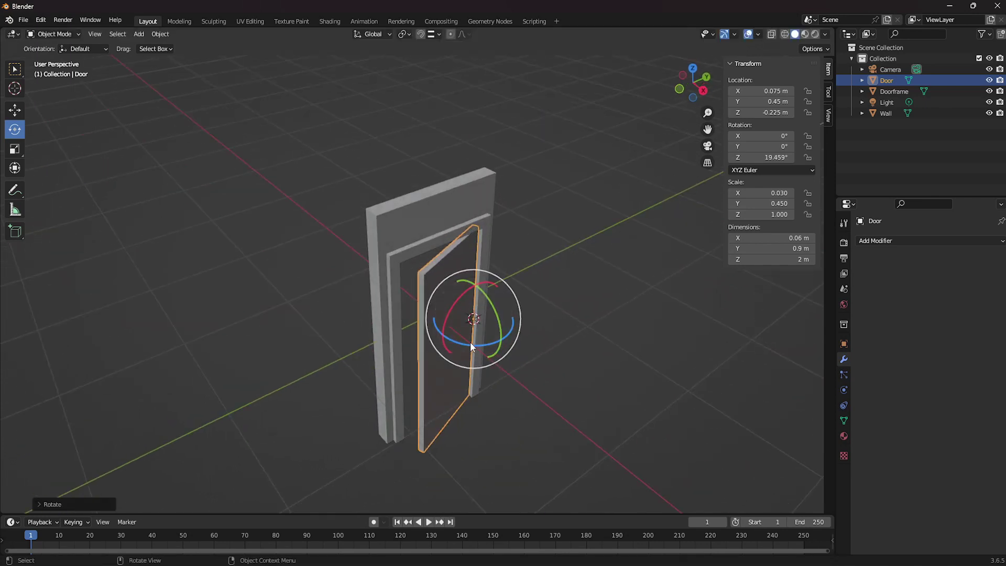
pyautogui.moveTo(470, 341); pyautogui.dragTo(256, 325)
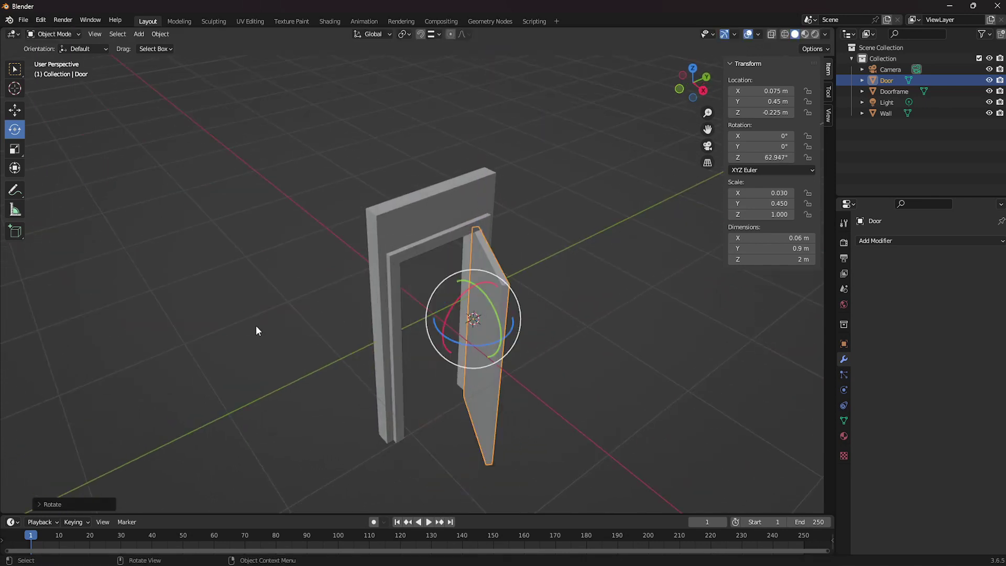
pyautogui.moveTo(256, 325); pyautogui.dragTo(480, 353, button='middle')
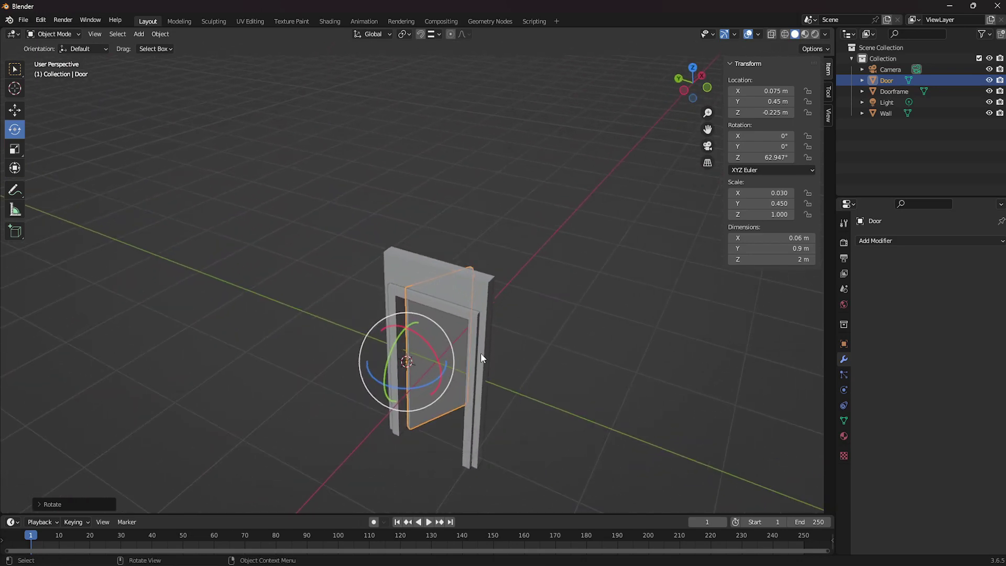
pyautogui.scroll(4, 511, 382)
pyautogui.click(611, 258)
pyautogui.moveTo(526, 221); pyautogui.dragTo(500, 252, button='middle')
pyautogui.scroll(-2, 548, 228)
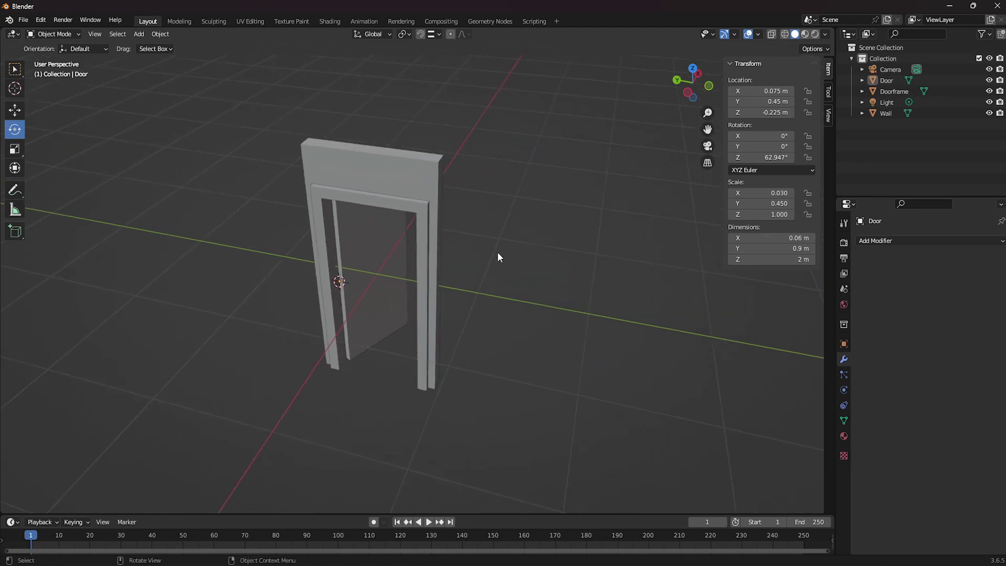